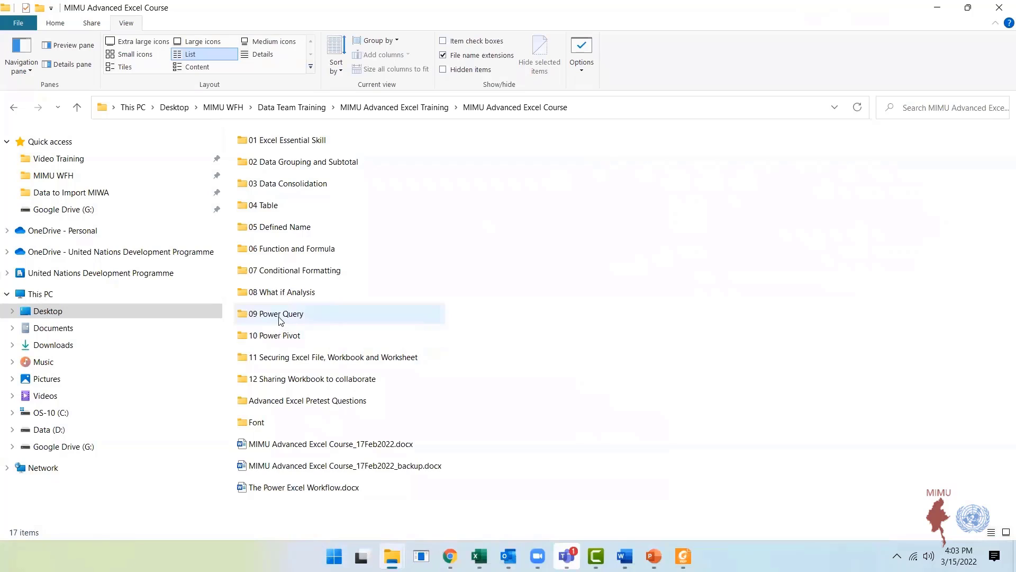
Open the Introduction to Workflow folder inside 09 Power Query and examine the full names of its source workbooks
double_click(280, 314)
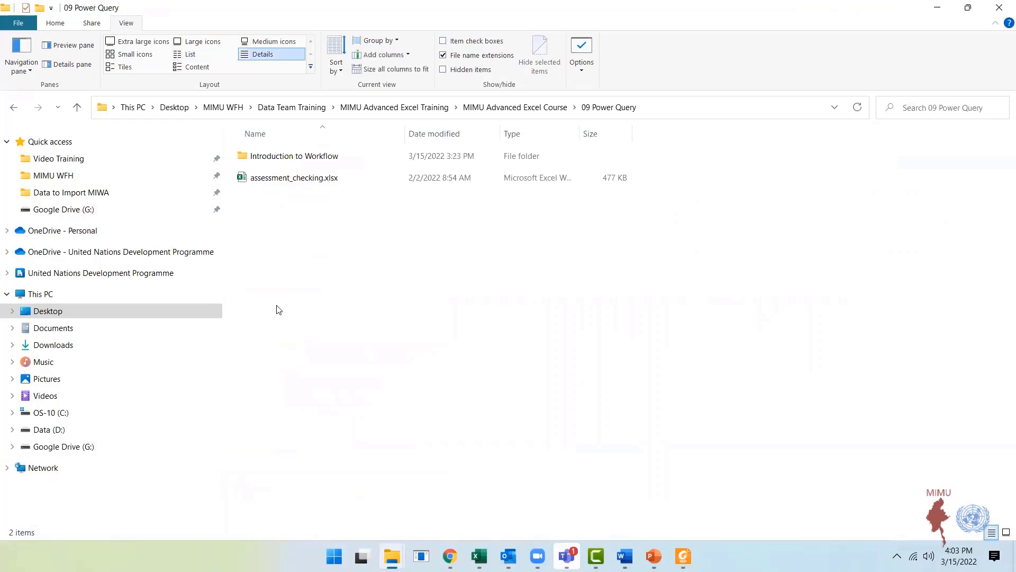
double_click(288, 159)
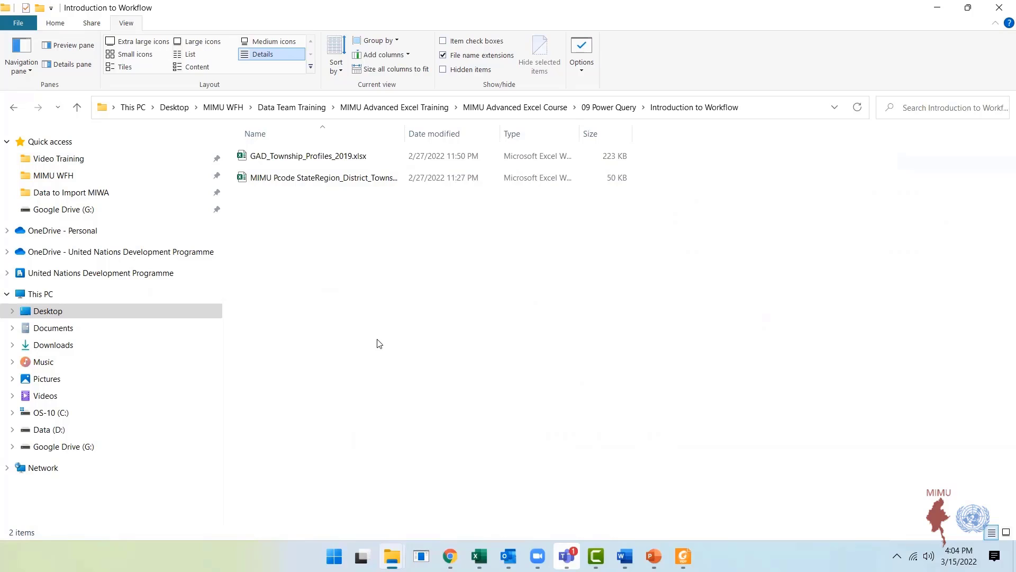
left_click(608, 107)
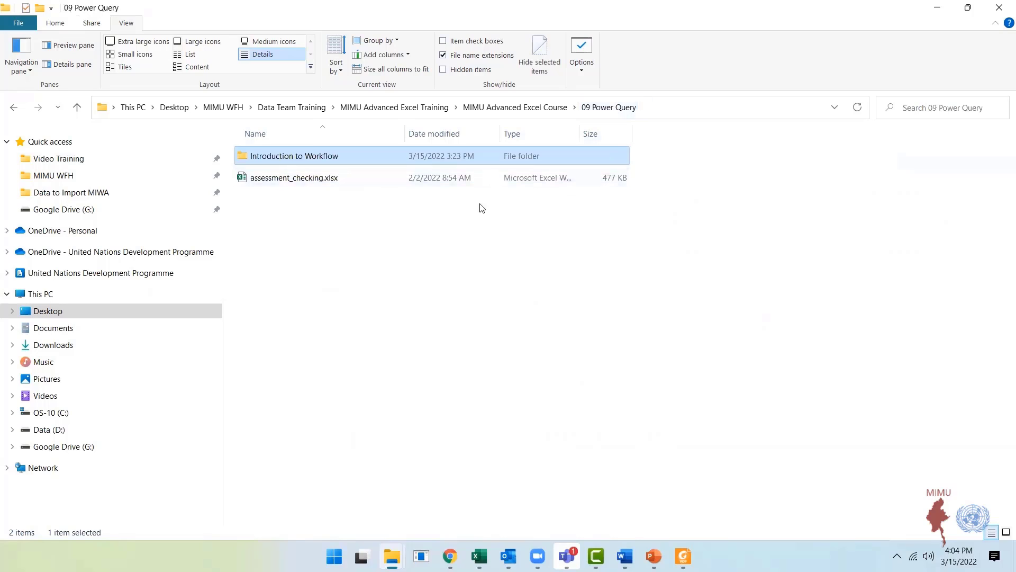
double_click(311, 161)
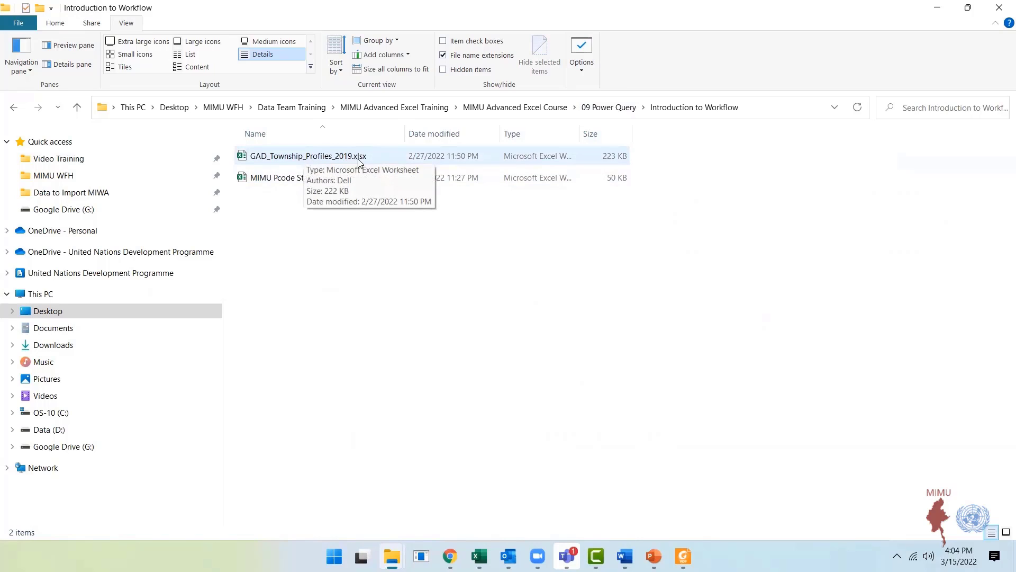
left_click(290, 183)
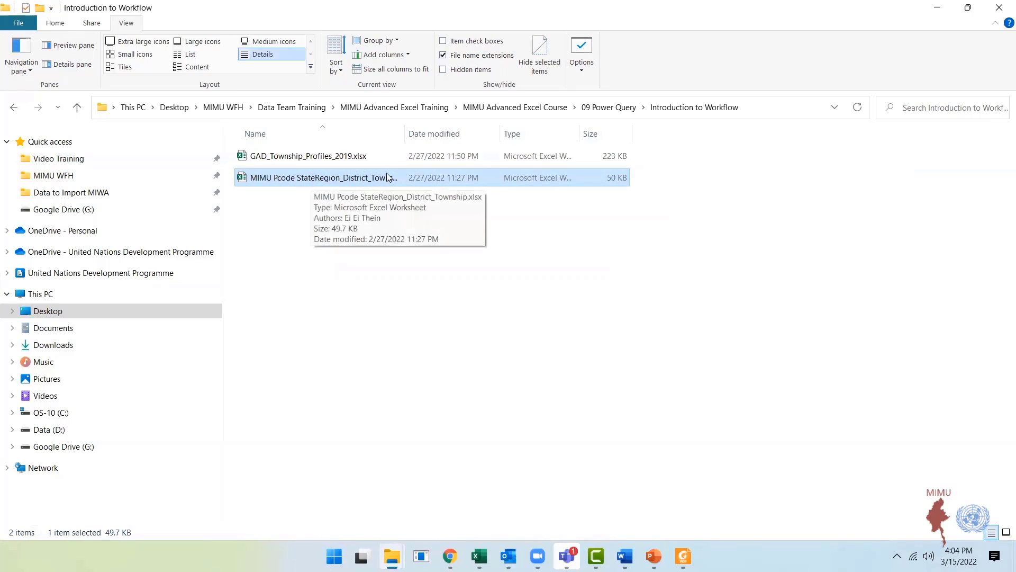
left_click_drag(405, 133, 484, 134)
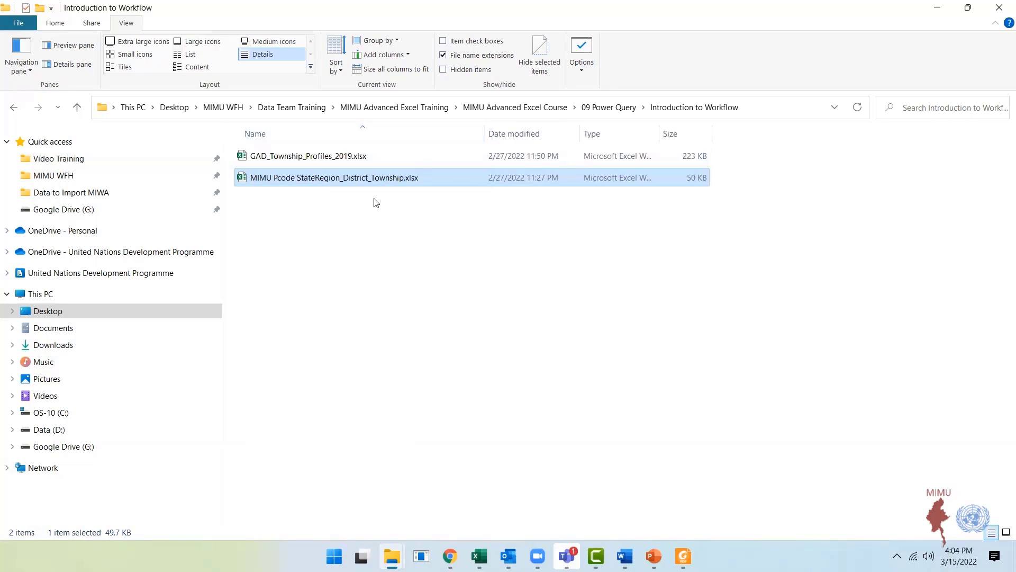
left_click_drag(344, 203, 329, 153)
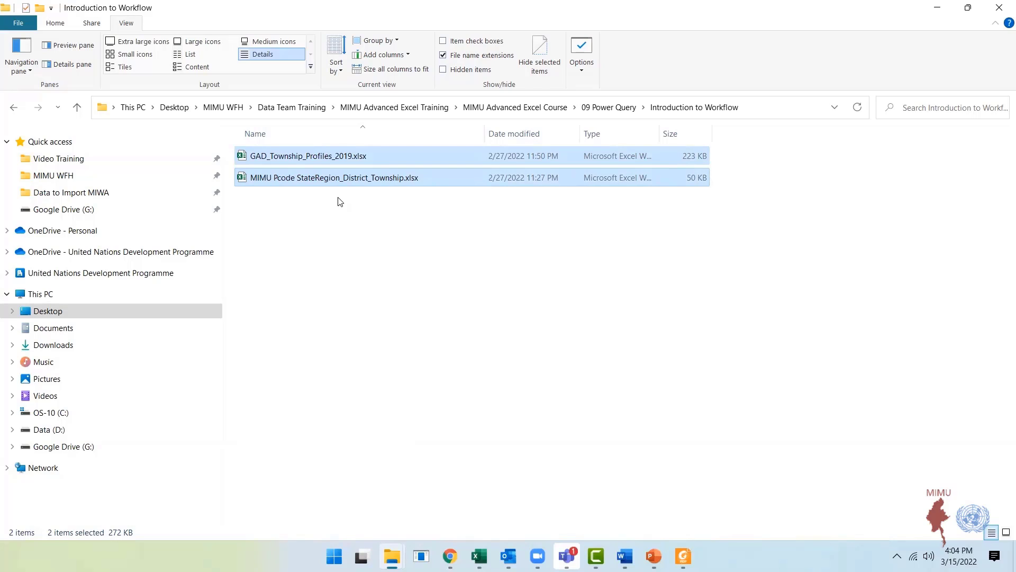
left_click(356, 286)
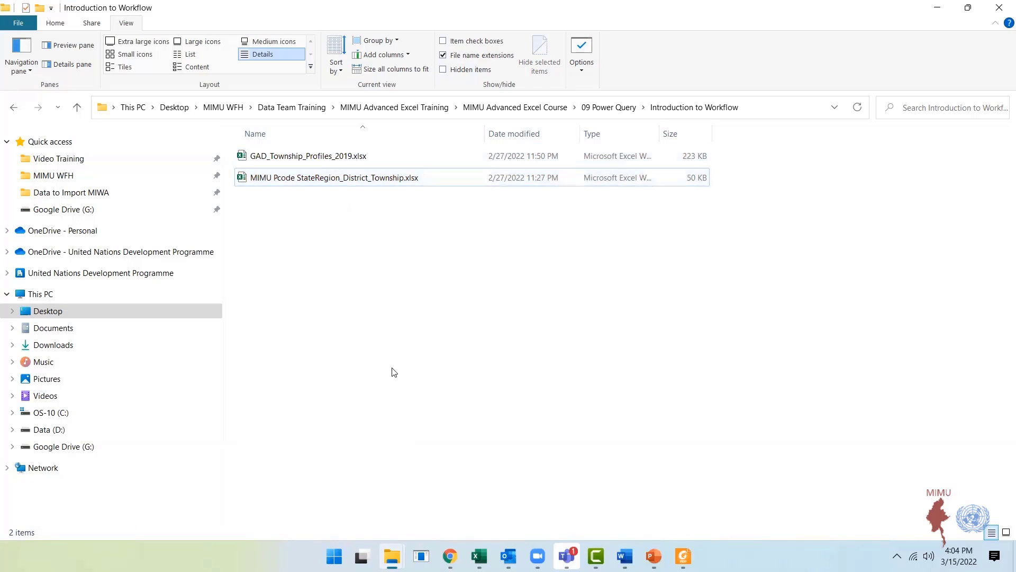
Switch to the blank Book1 workbook in Excel and start a data import from an Excel workbook file
left_click(478, 556)
left_click(426, 508)
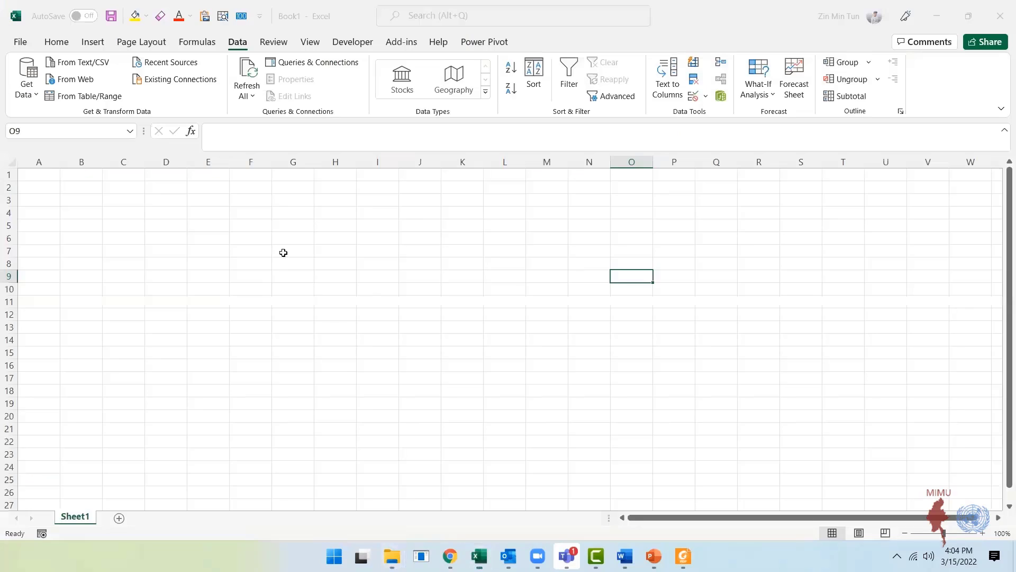
left_click(205, 209)
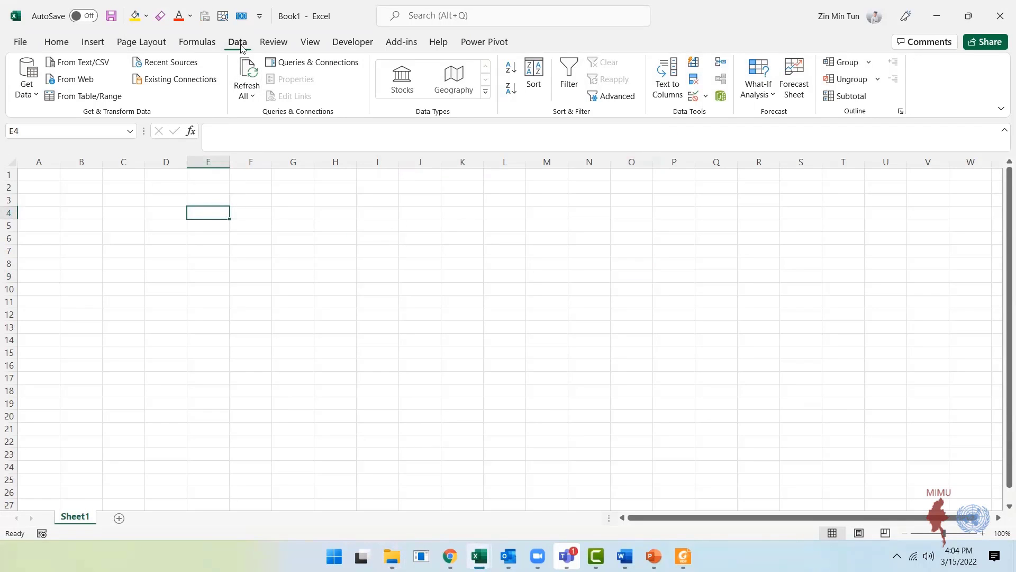
left_click(38, 99)
mouse_move(62, 122)
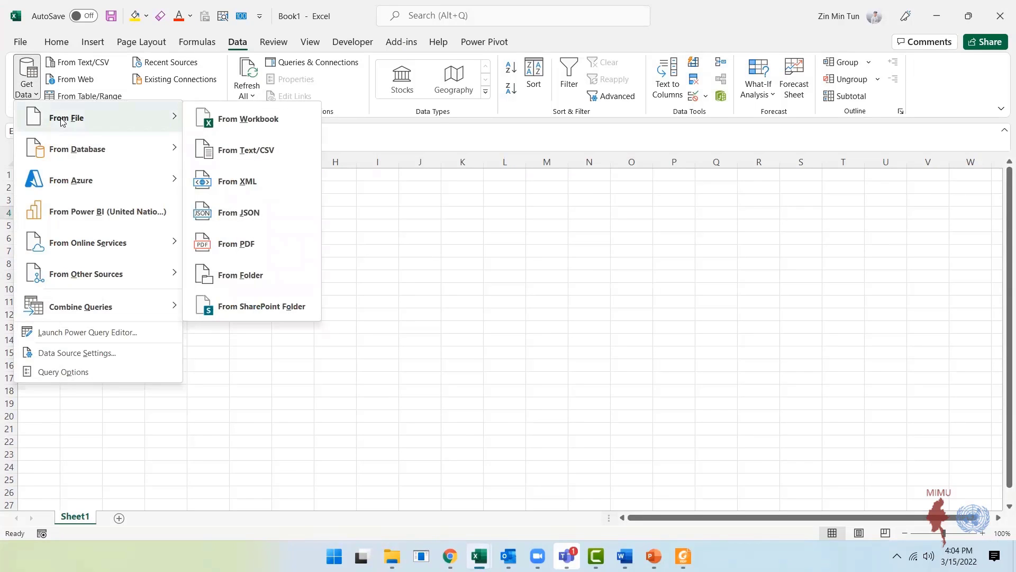
mouse_move(104, 154)
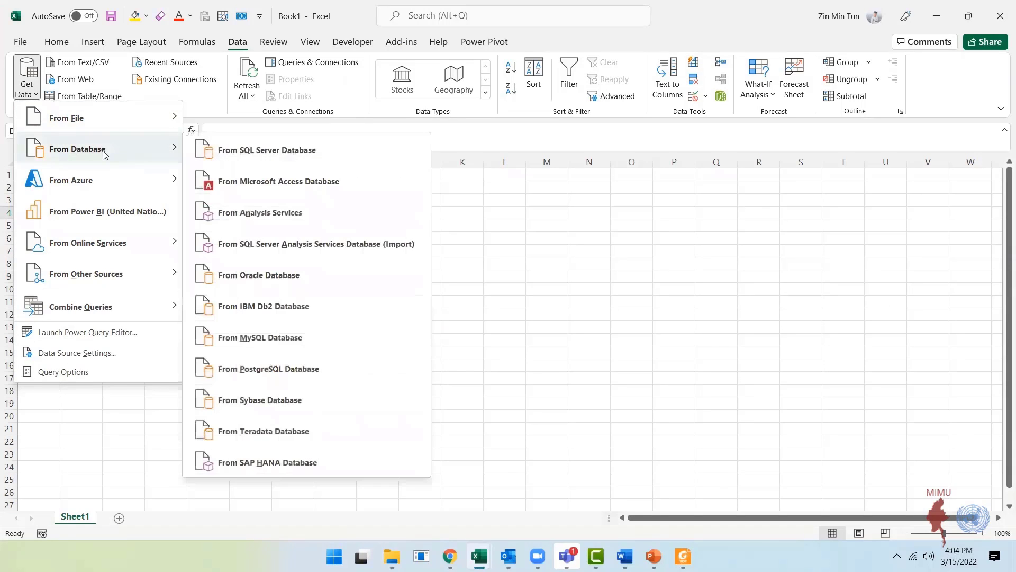
mouse_move(104, 188)
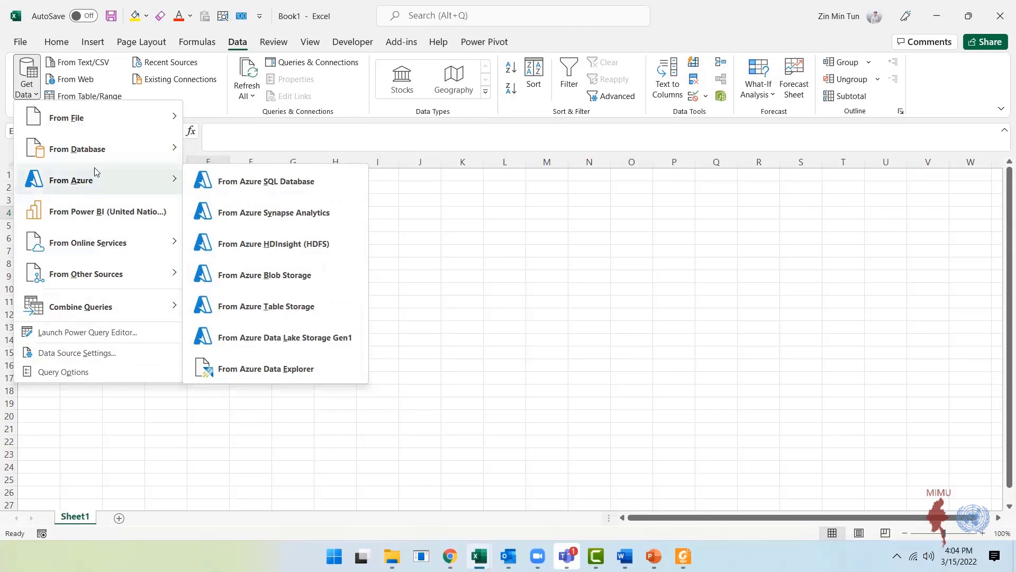
mouse_move(110, 125)
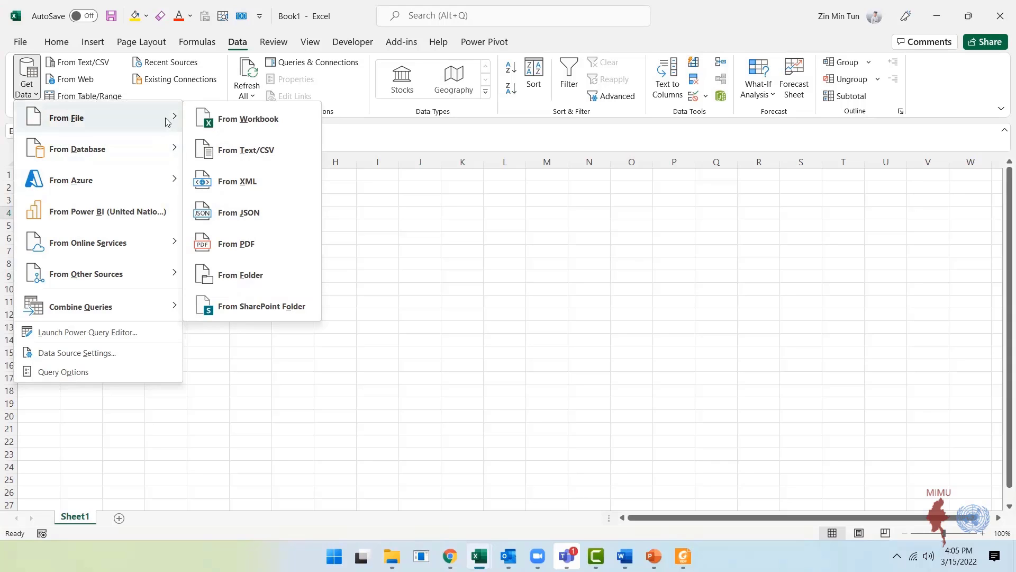
left_click(236, 127)
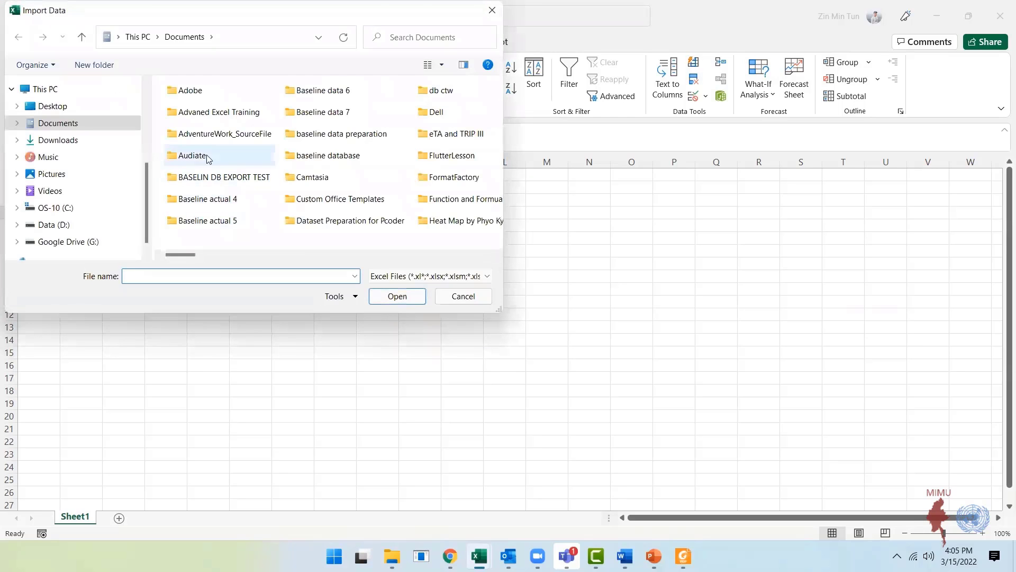
Import MIMU Pcode StateRegion_District_Township.xlsx from the Introduction to Workflow folder of the MIMU Advanced Excel Course's 09 Power Query materials
scroll(91, 154, "up", 5)
left_click(68, 126)
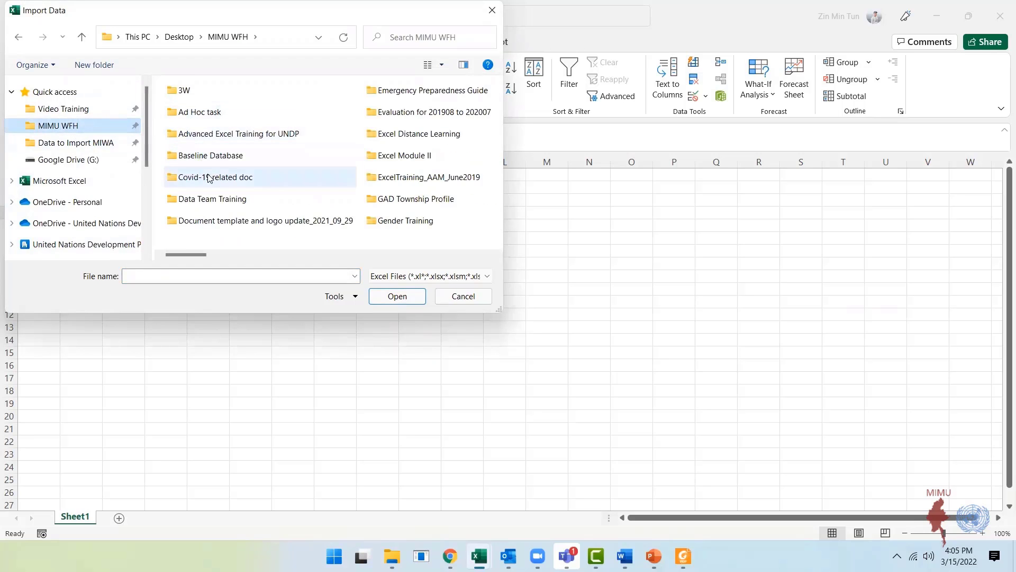
left_click(209, 200)
double_click(209, 199)
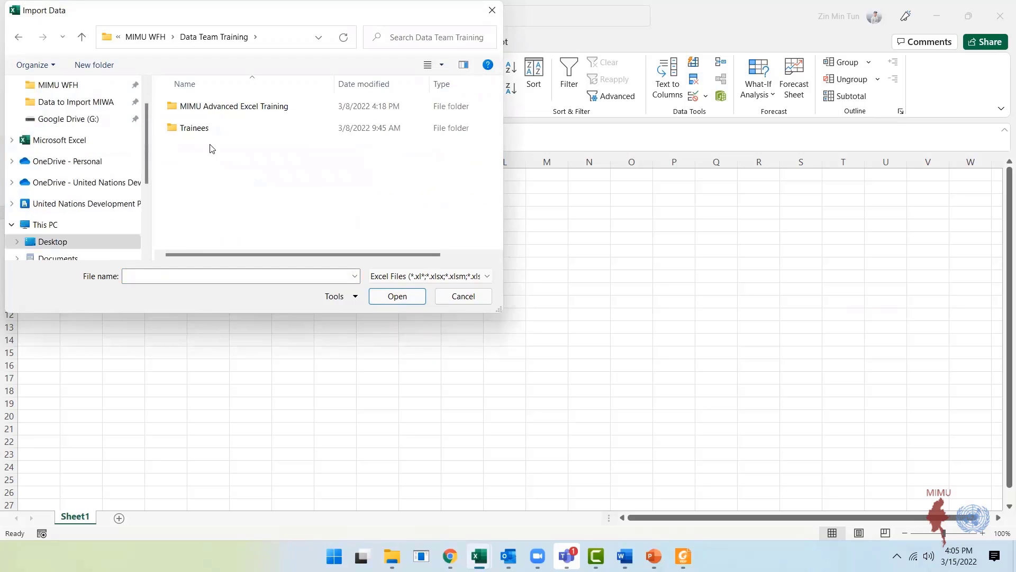
double_click(210, 103)
scroll(235, 162, "down", 2)
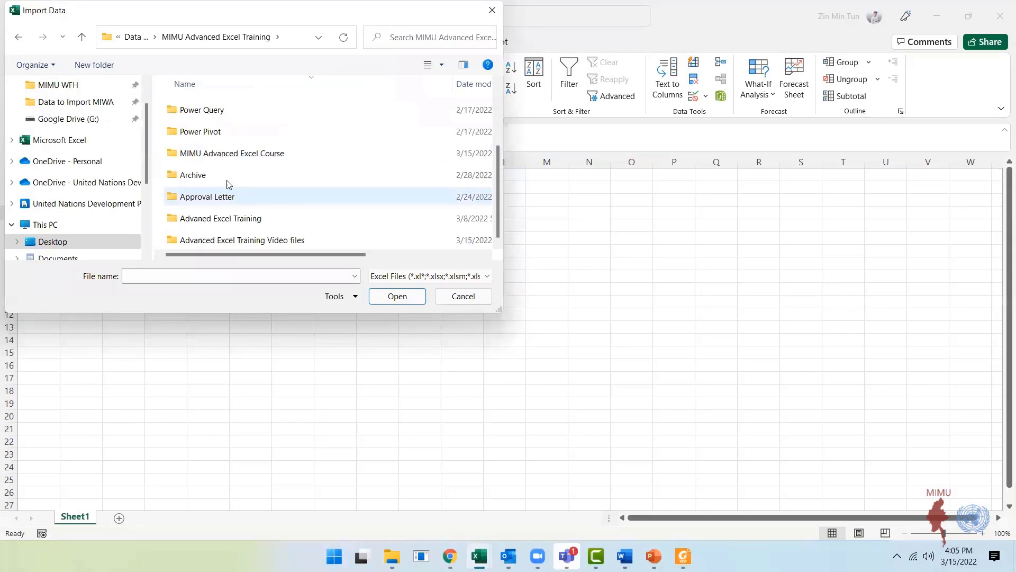
double_click(238, 159)
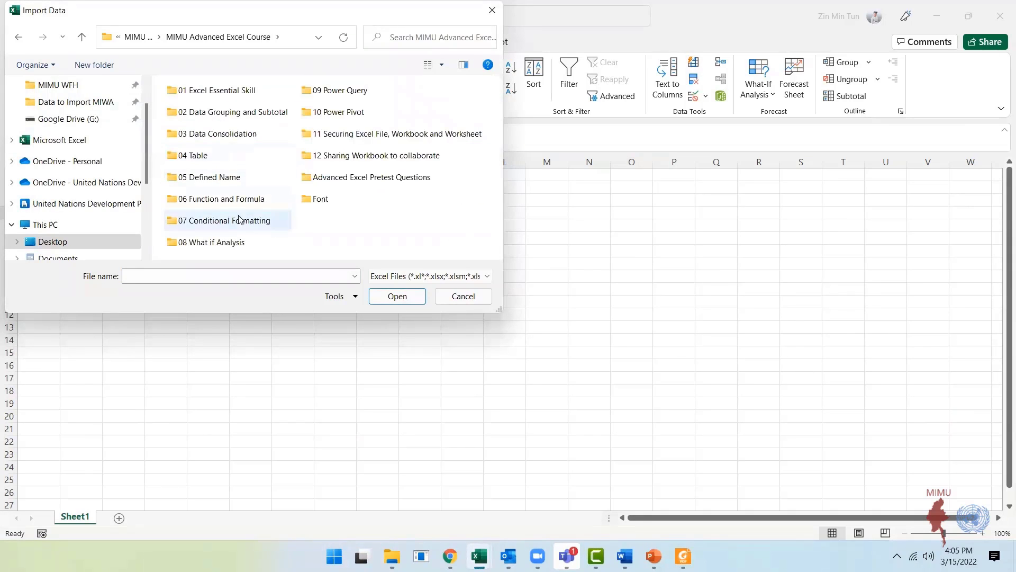
double_click(339, 91)
double_click(214, 107)
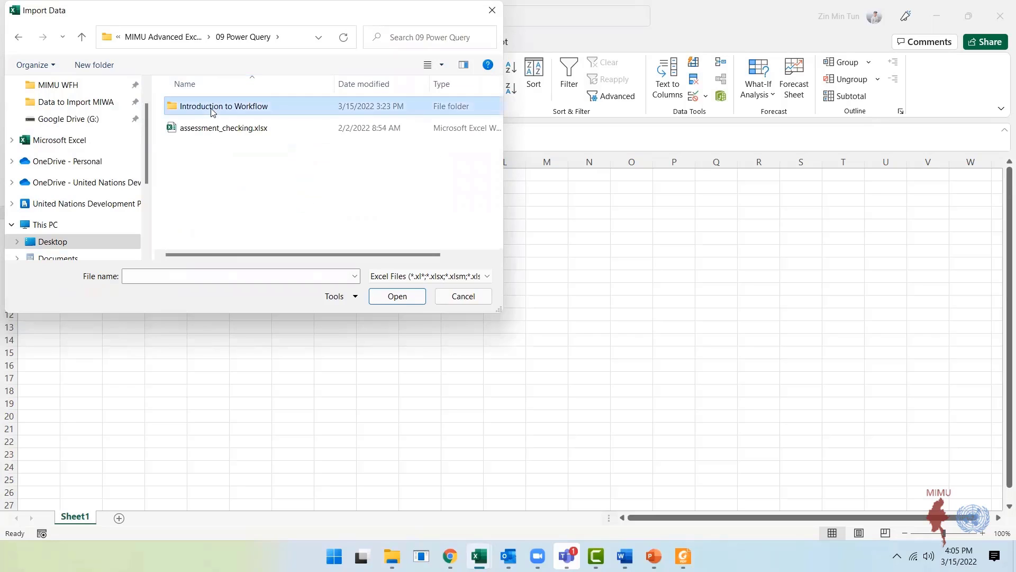
left_click(217, 134)
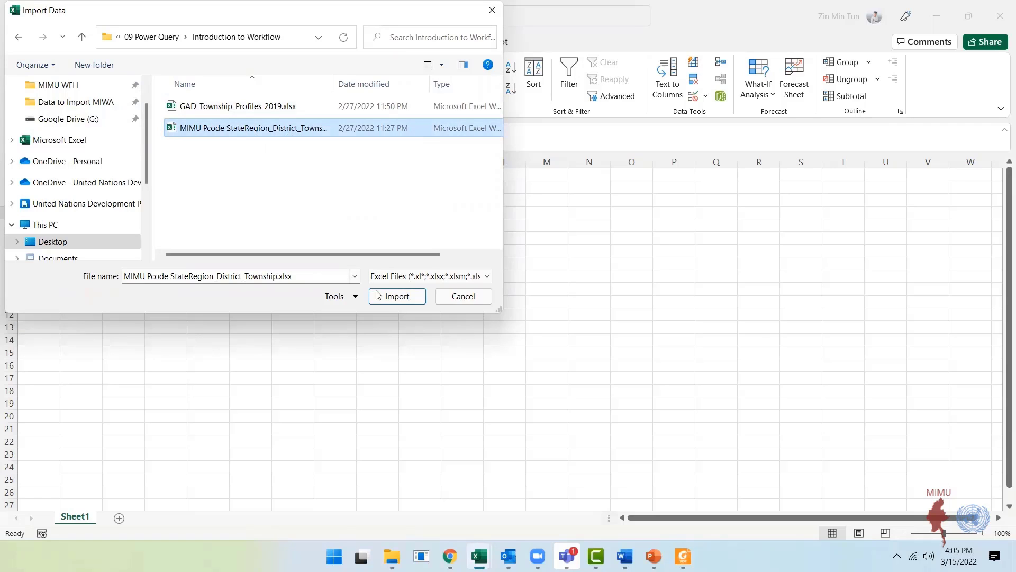
left_click(396, 296)
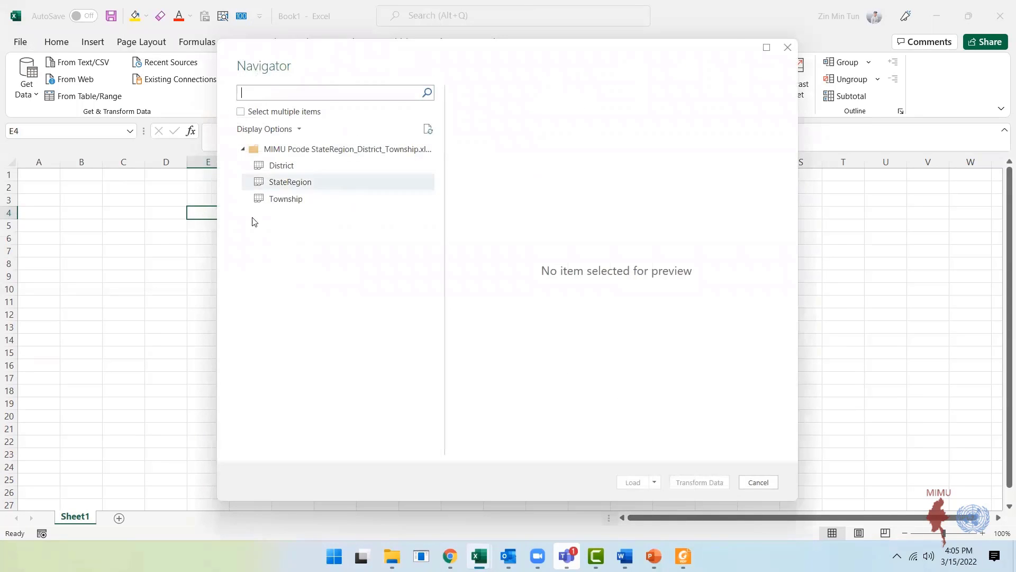
Preview the District, StateRegion and Township sheets of the imported workbook one after another
left_click(274, 167)
left_click(286, 182)
left_click(286, 201)
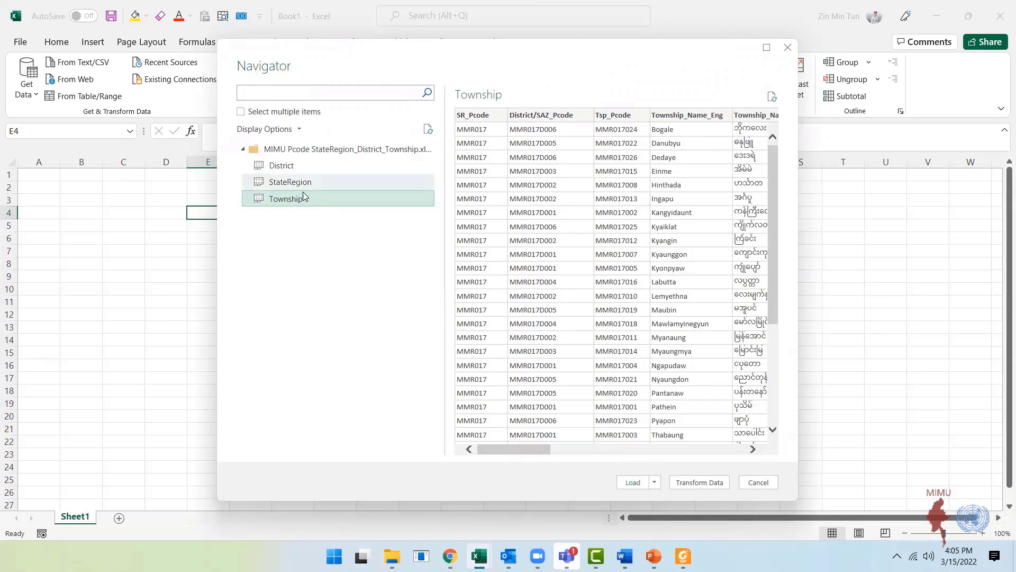
Enable multiple item selection, include the District, StateRegion and Township sheets, and open them for transformation in Power Query Editor
left_click(262, 114)
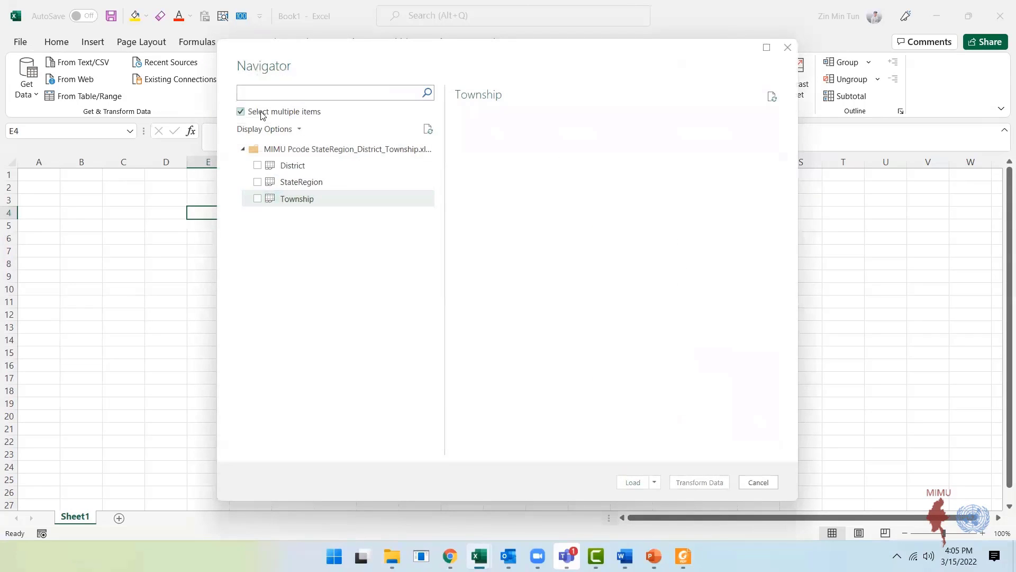
left_click(257, 165)
left_click(257, 181)
left_click(257, 199)
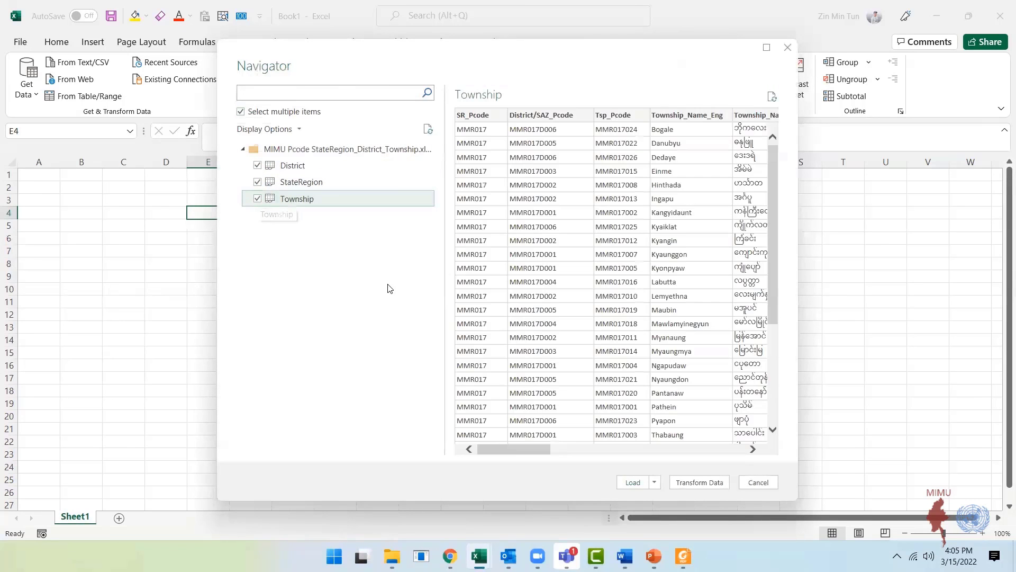
left_click(699, 482)
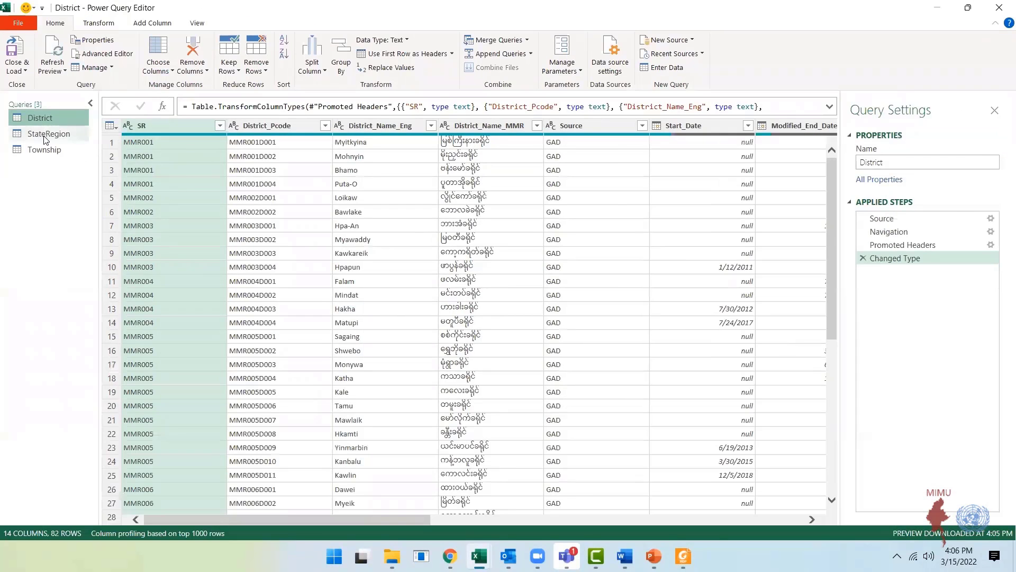
Look through the data of the StateRegion and Township queries, ending on StateRegion
left_click(46, 136)
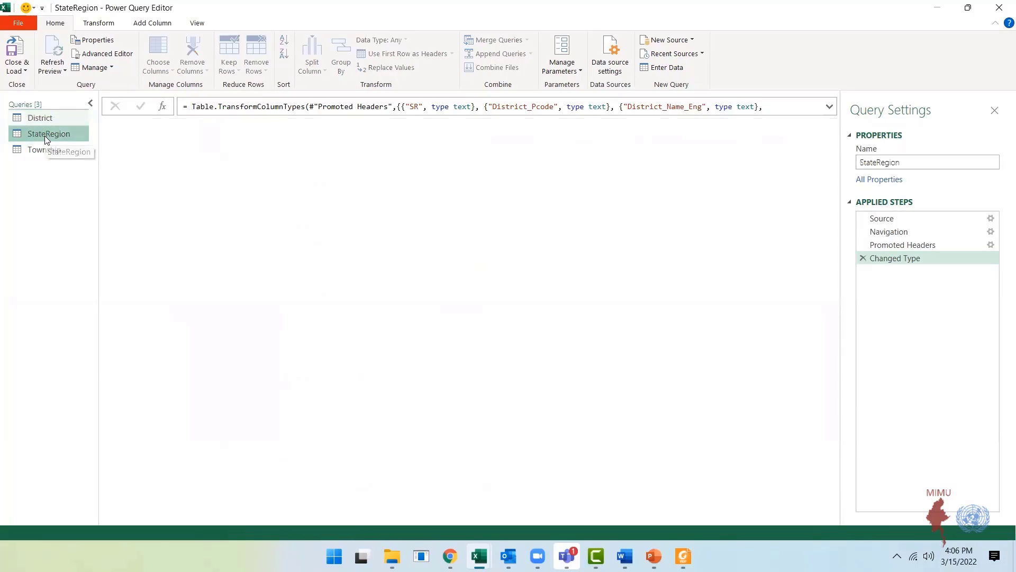
left_click(47, 151)
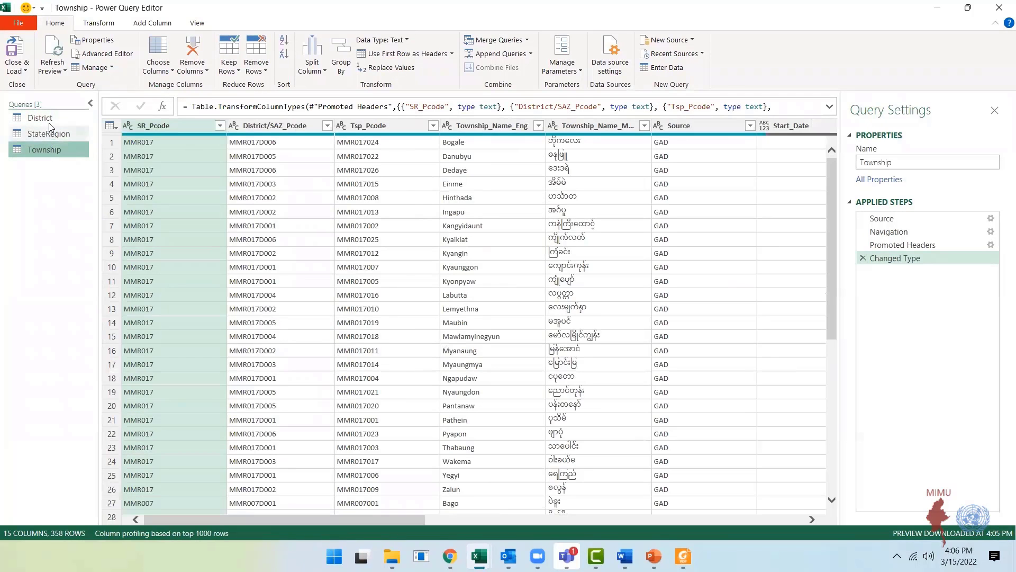
left_click(49, 135)
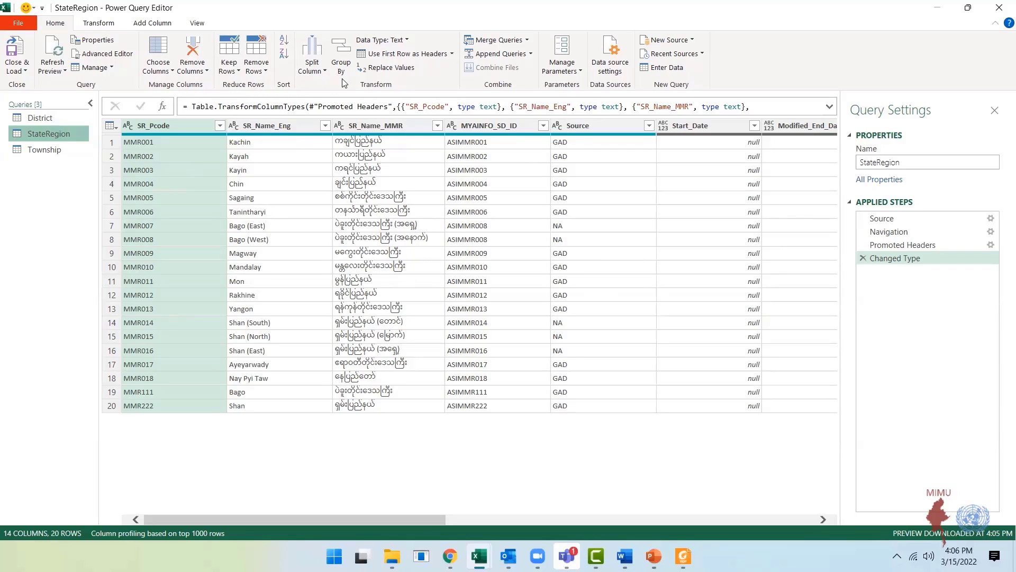
Check which data types are available for the SR_Pcode column of the StateRegion query, without changing it
left_click(167, 123)
left_click(407, 40)
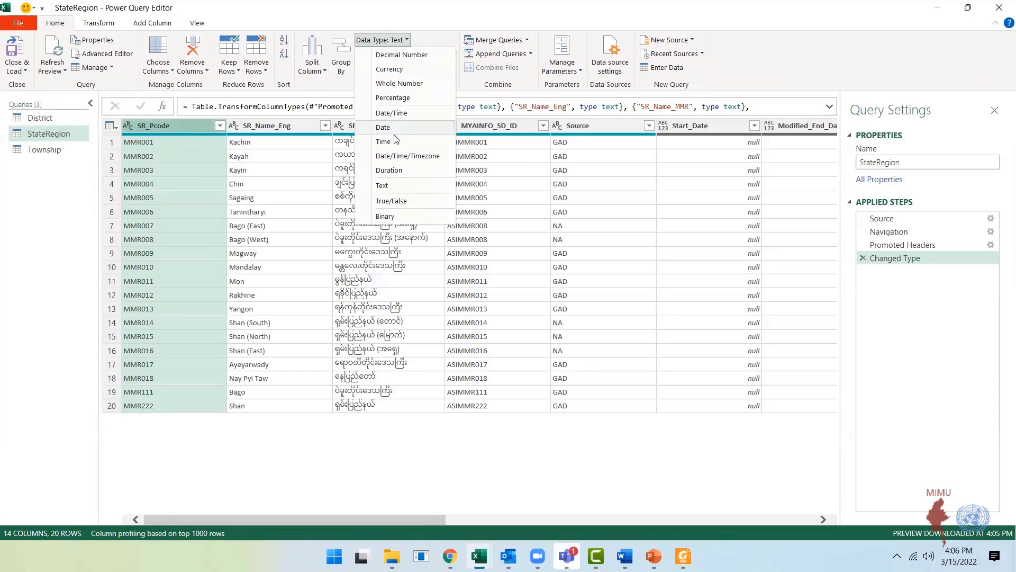
left_click(433, 33)
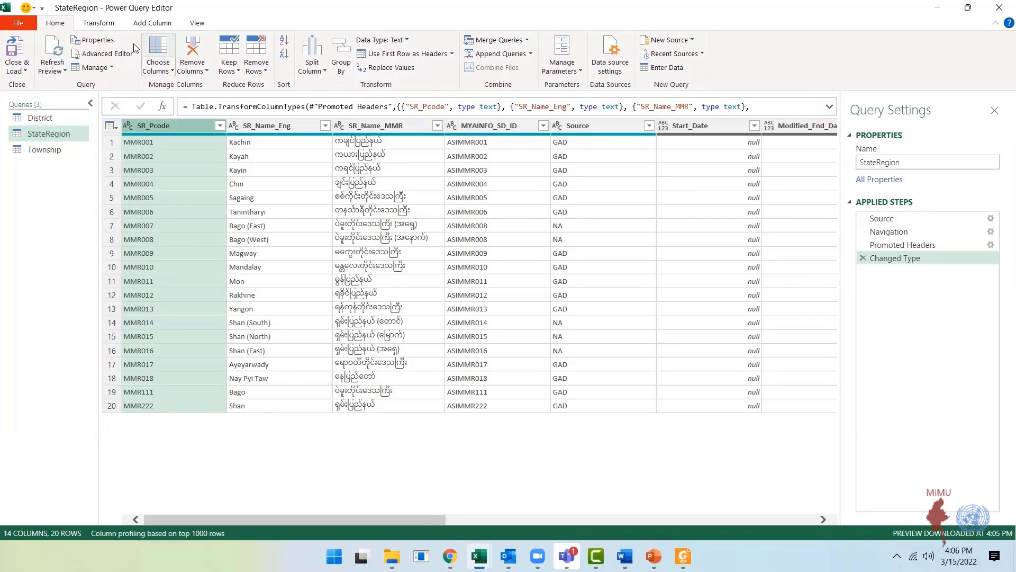
Dismiss the custom data types tip and compare the Transform commands with the Home commands of Power Query Editor
left_click(99, 23)
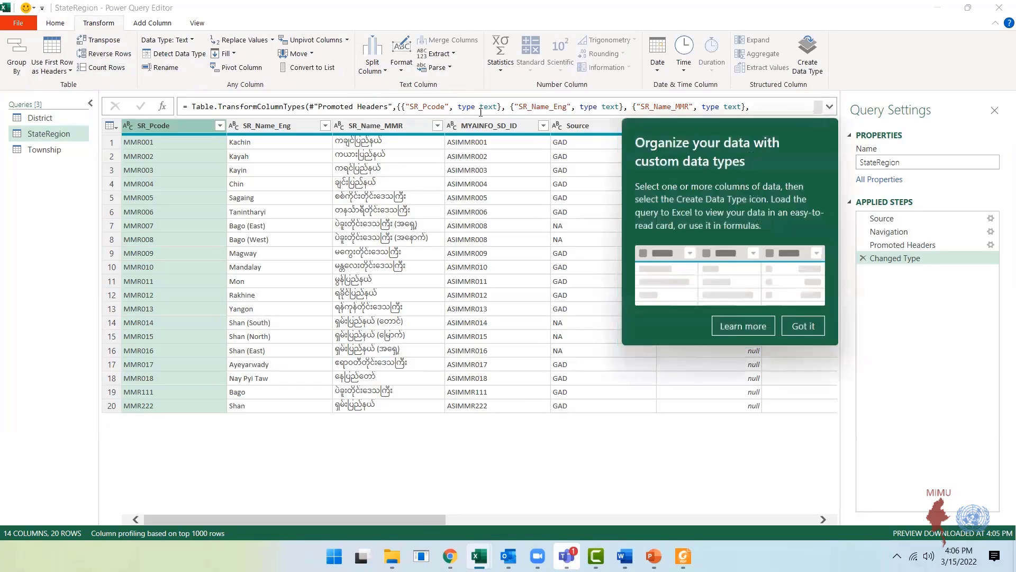
left_click(803, 326)
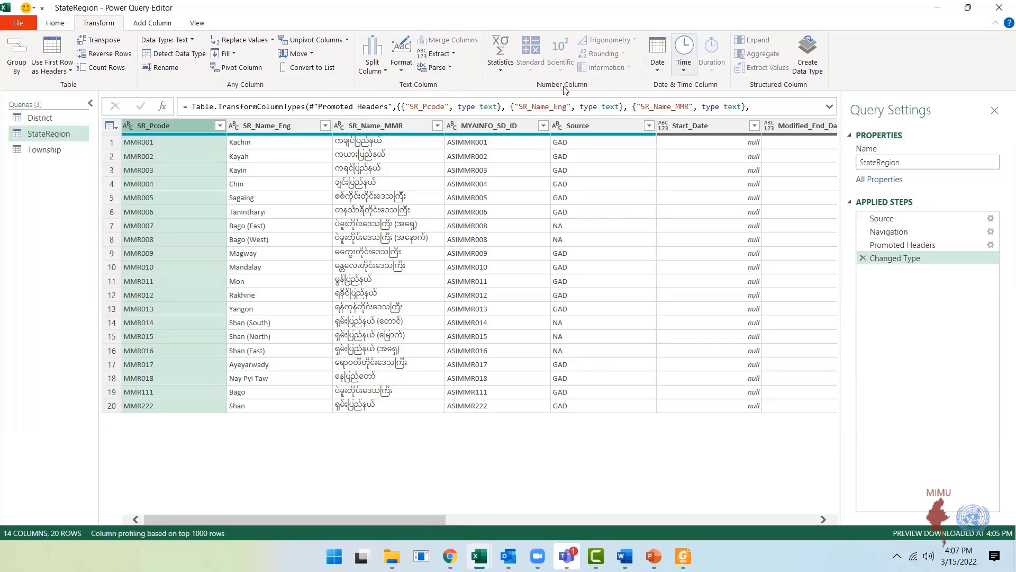
left_click(55, 24)
left_click(101, 24)
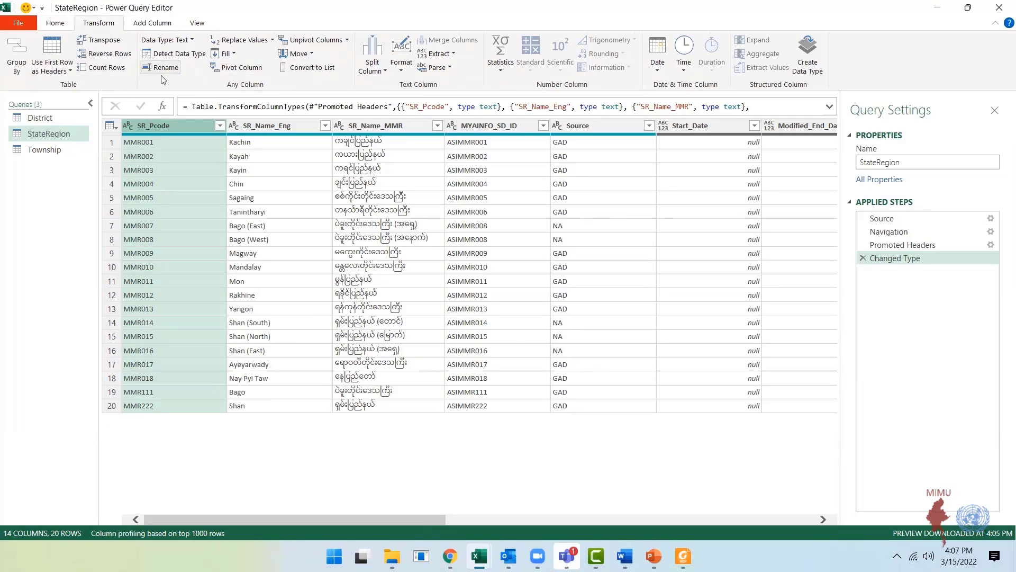
left_click(55, 25)
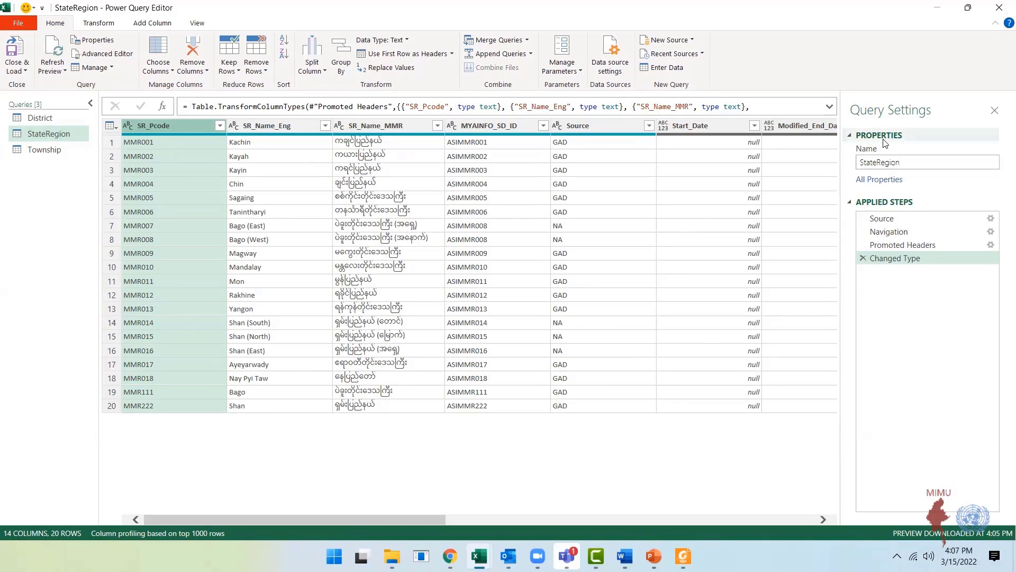
Rename the StateRegion query as state_region
left_click(905, 161)
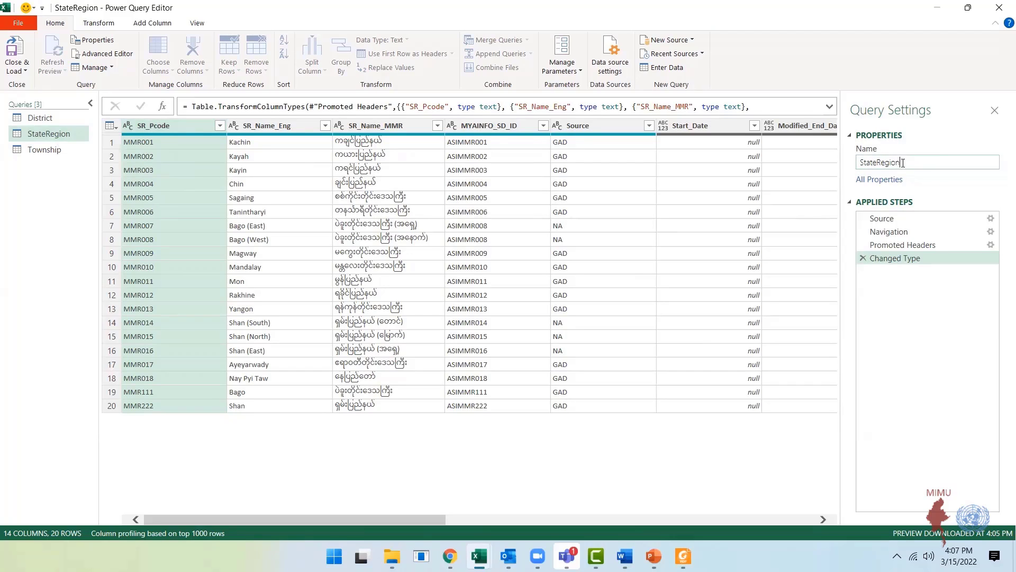
left_click_drag(903, 162, 841, 167)
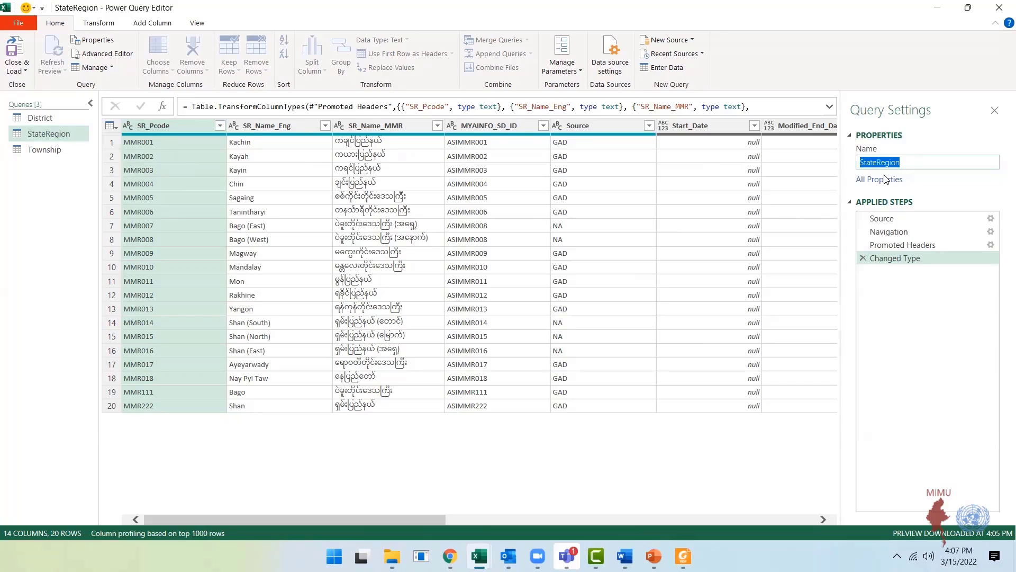
type("st")
key("Return")
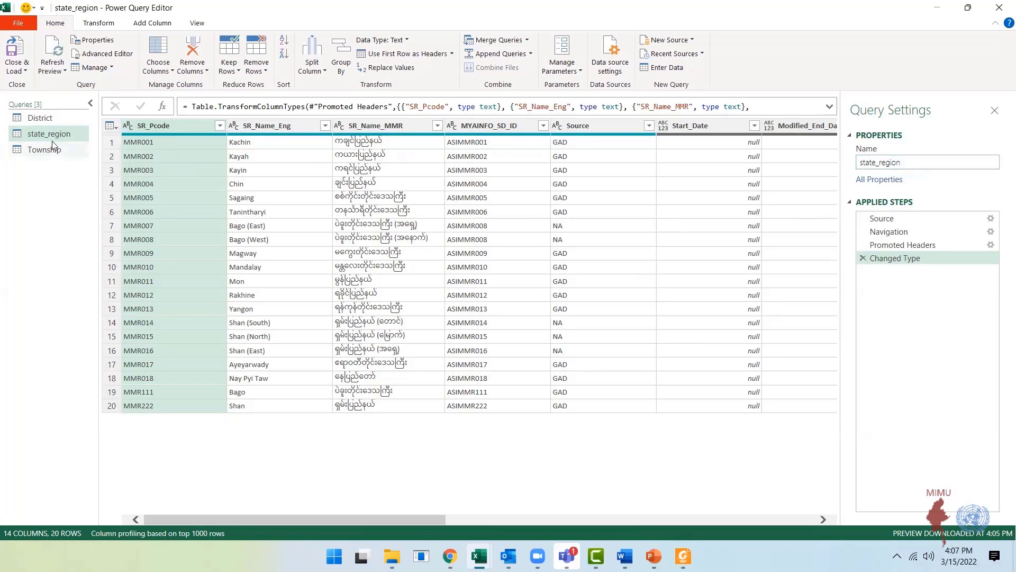
Look across the columns of the District query and rename the query as district
left_click(43, 119)
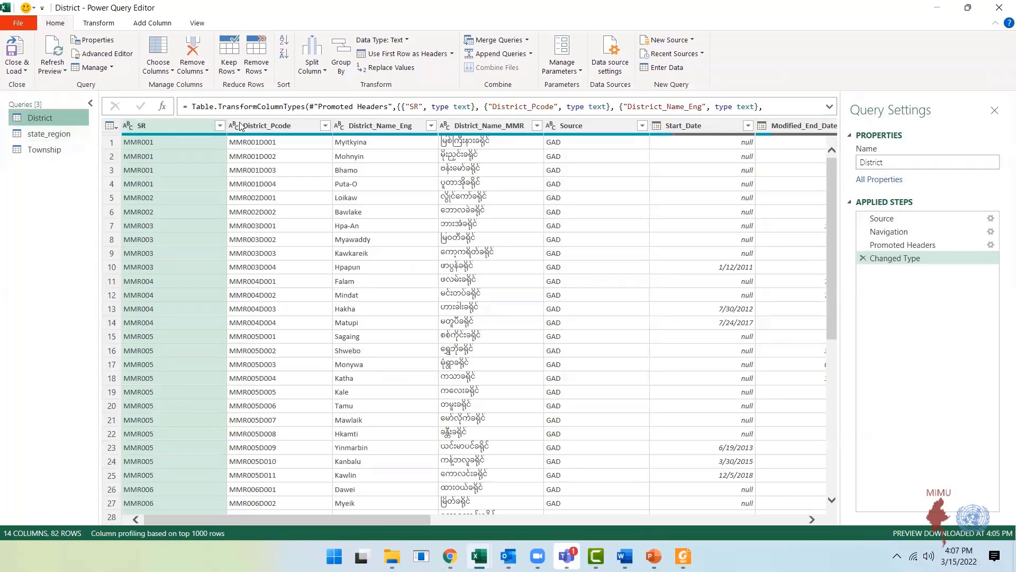
left_click_drag(413, 520, 798, 524)
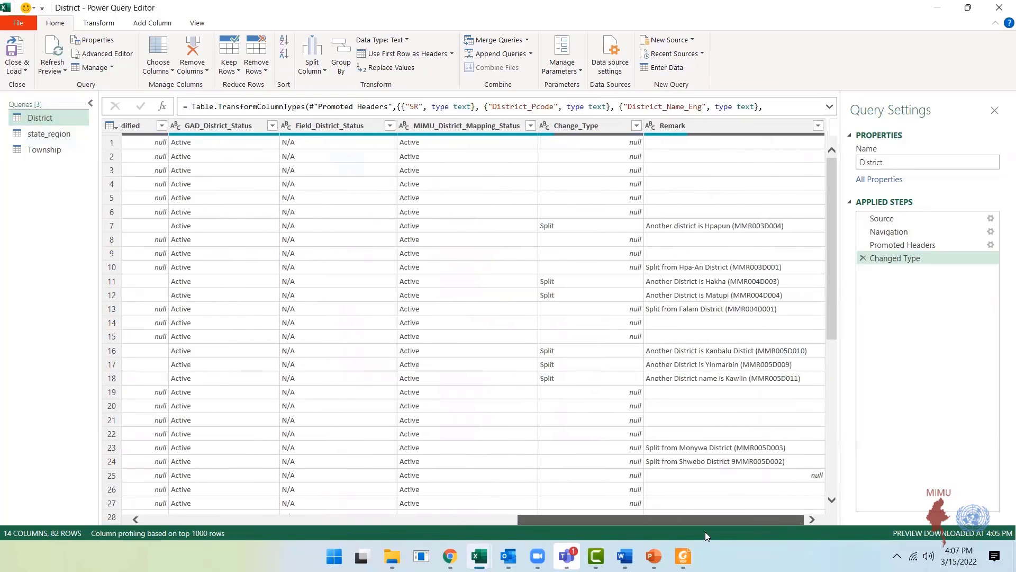
left_click_drag(706, 521, 376, 516)
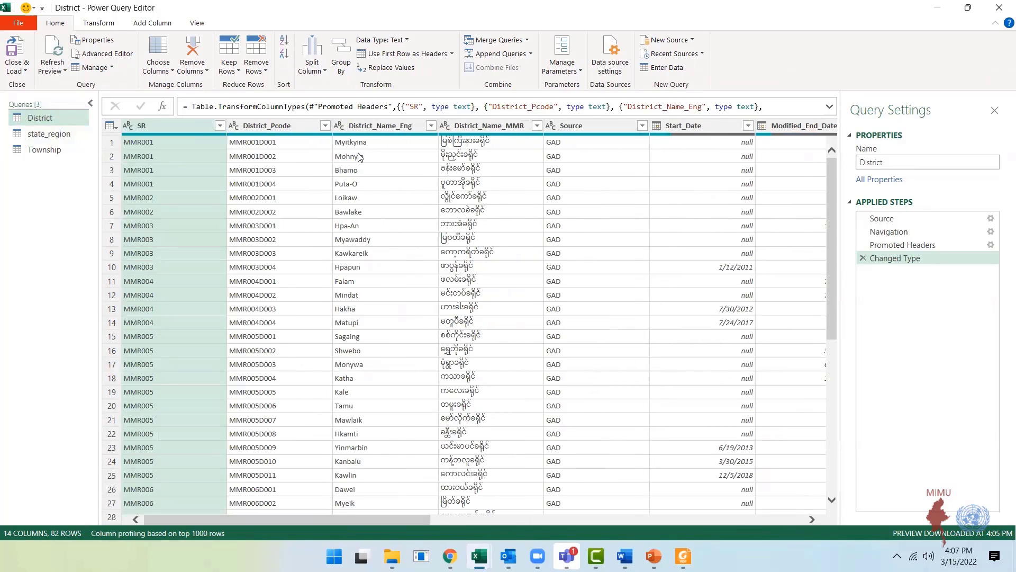
double_click(859, 164)
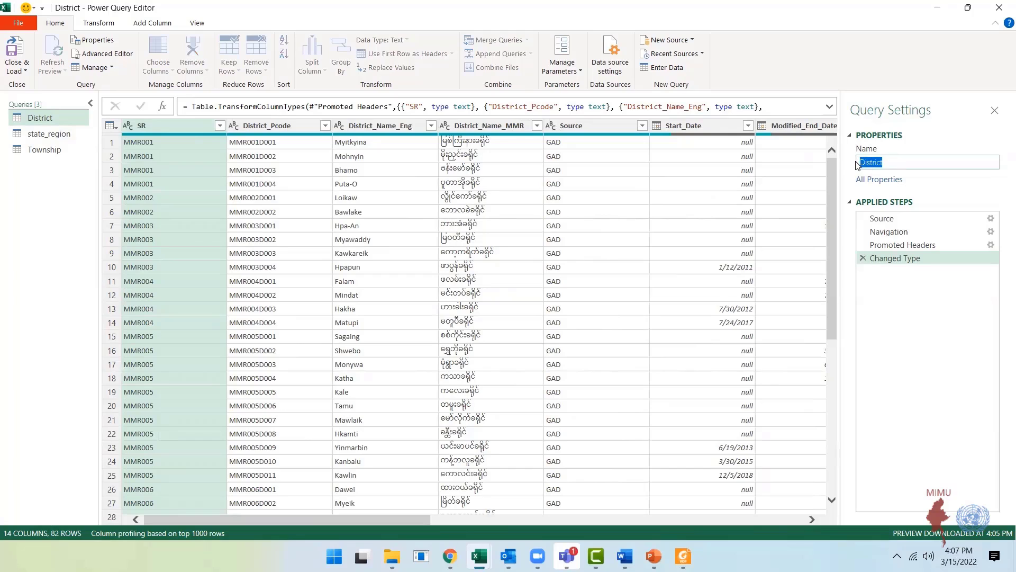
type("dis")
key("Return")
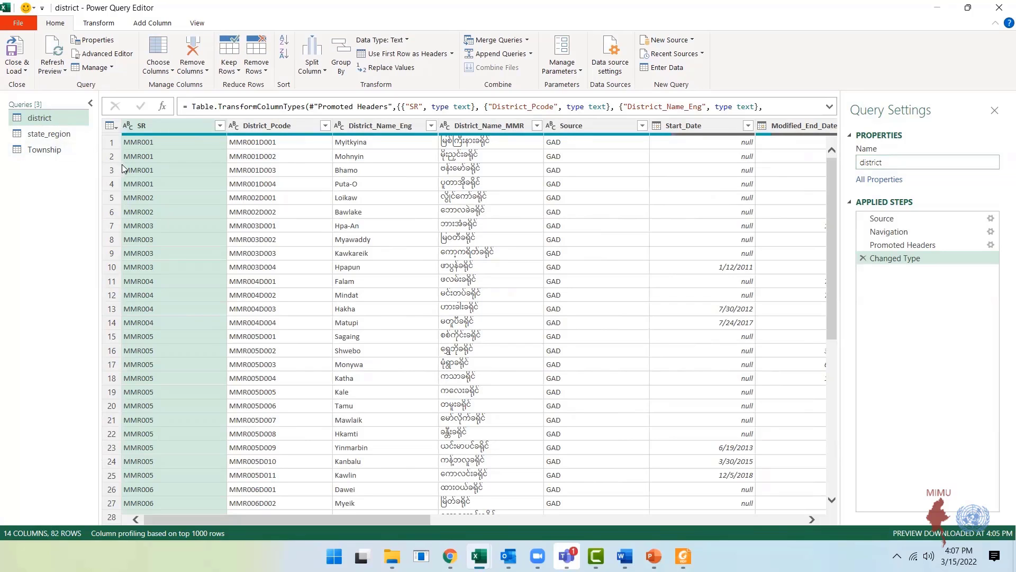
Rename the Township query as township
left_click(44, 149)
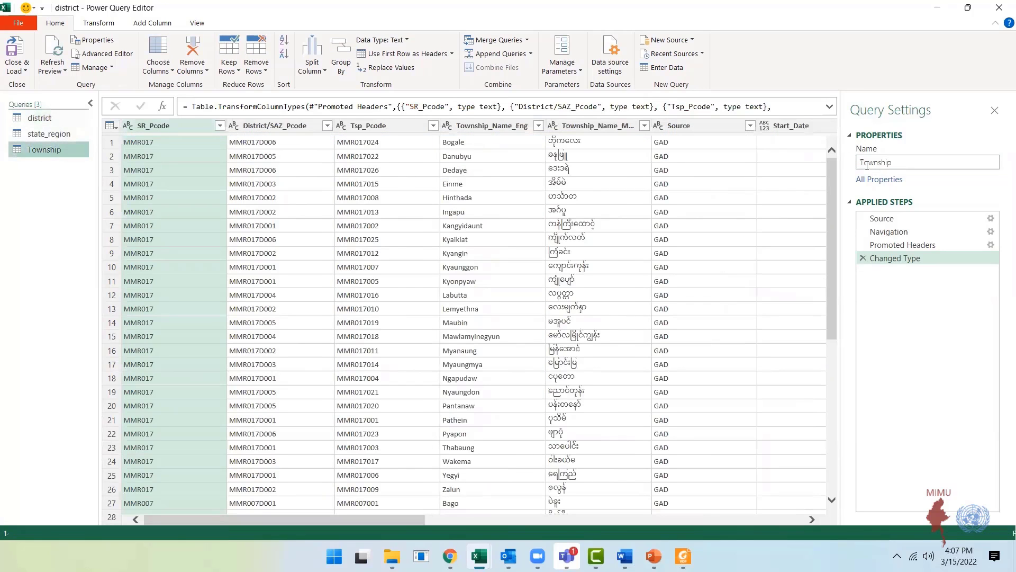
left_click(900, 159)
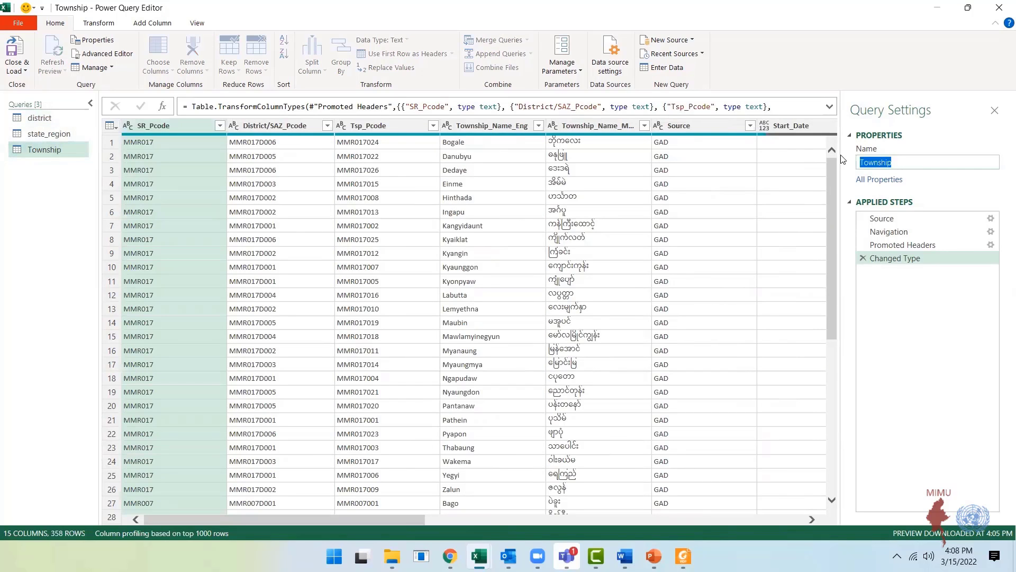
type("tow")
key("Return")
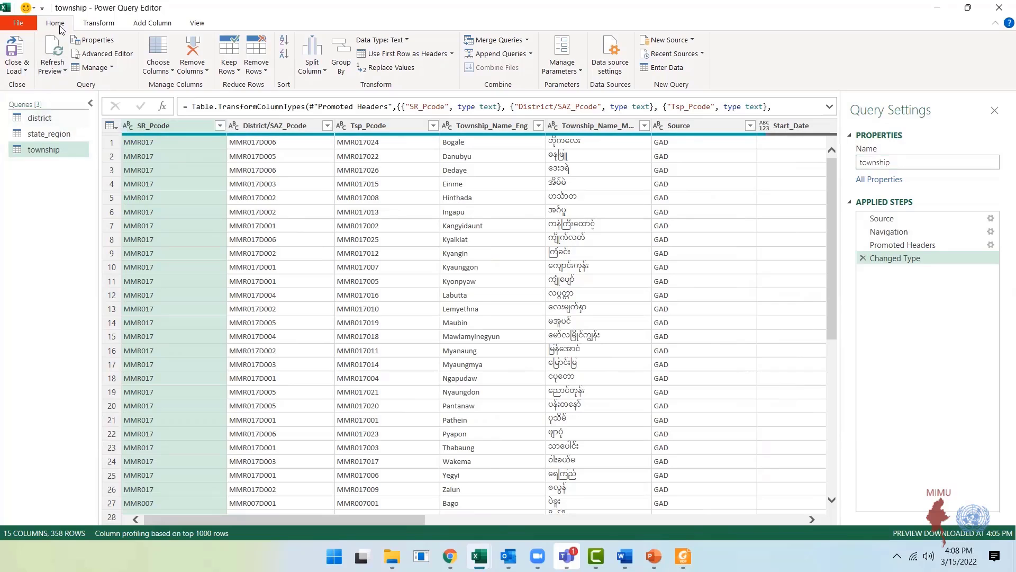
Close the editor and load the three queries as Only Create Connection, with their data added to the Data Model
left_click(25, 72)
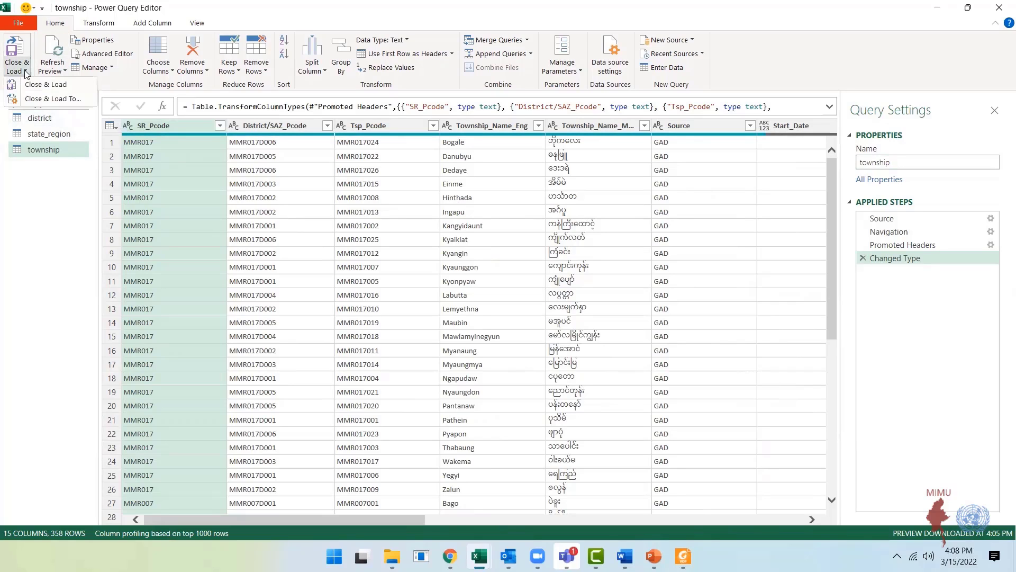
left_click(44, 101)
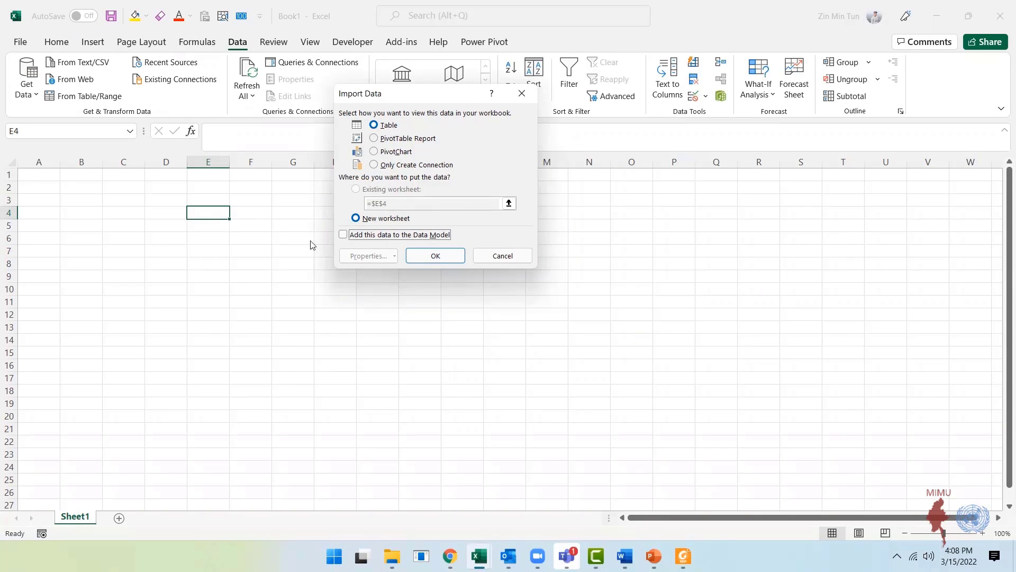
left_click(396, 139)
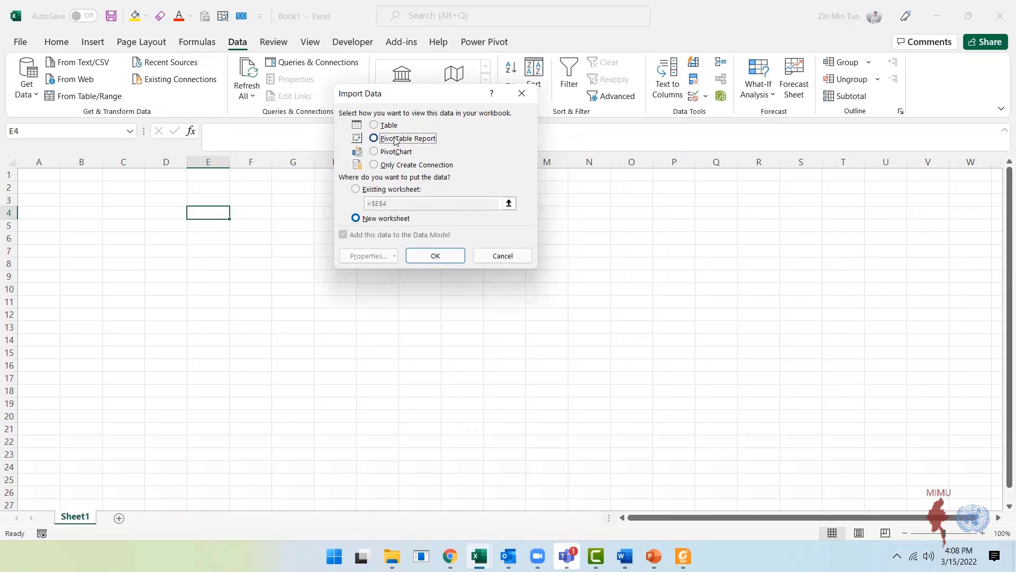
left_click(403, 153)
left_click(407, 166)
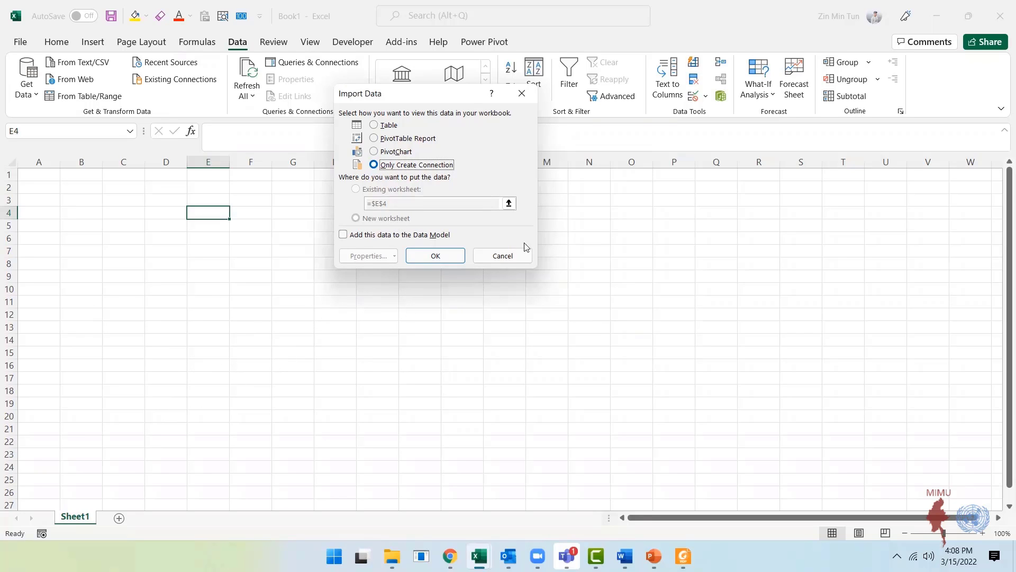
left_click(371, 235)
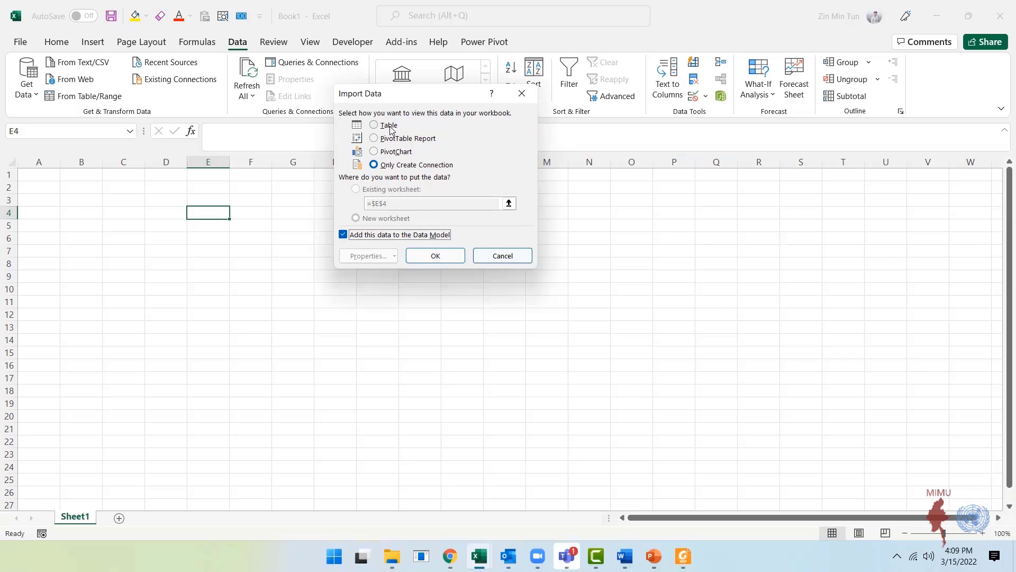
left_click(435, 256)
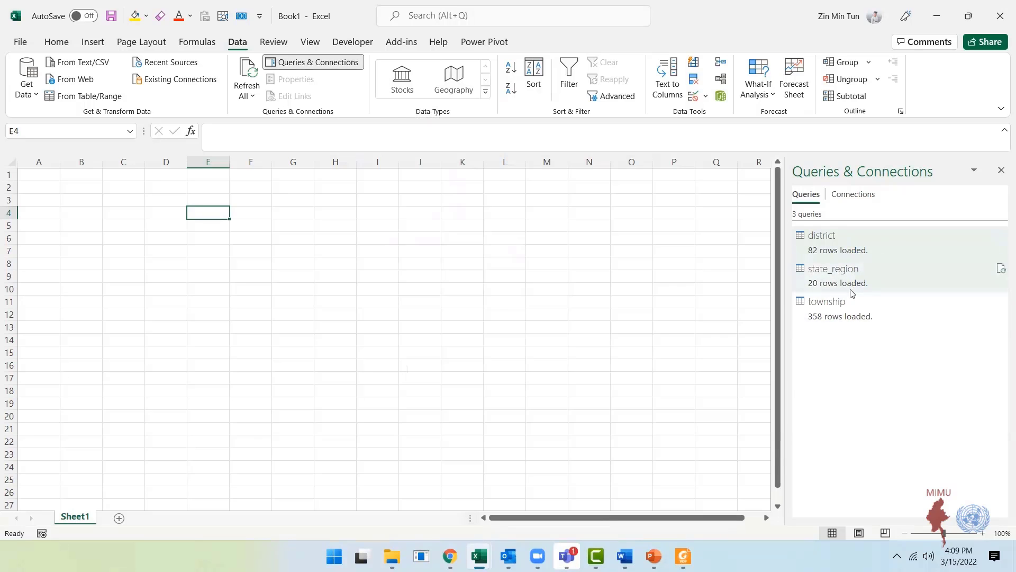
Import the workbook GAD_Township_Profiles_2019.xlsx as a new data source
mouse_move(852, 293)
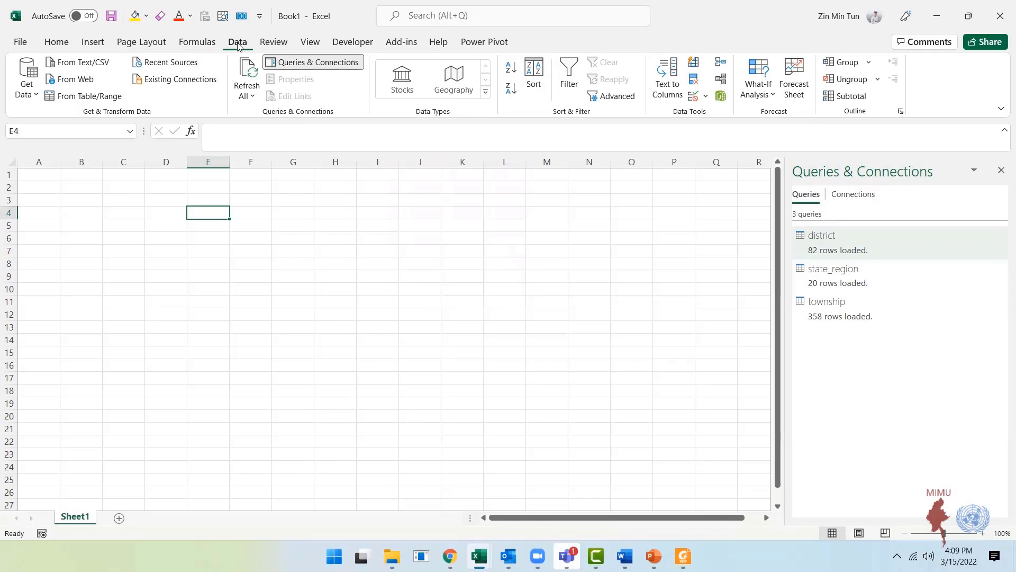
left_click(26, 87)
mouse_move(74, 119)
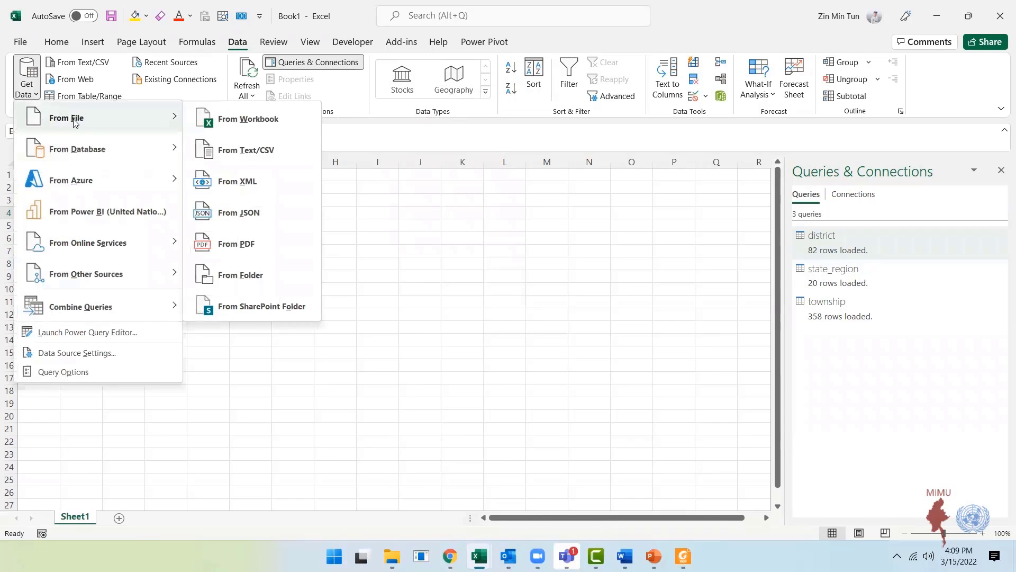
left_click(223, 127)
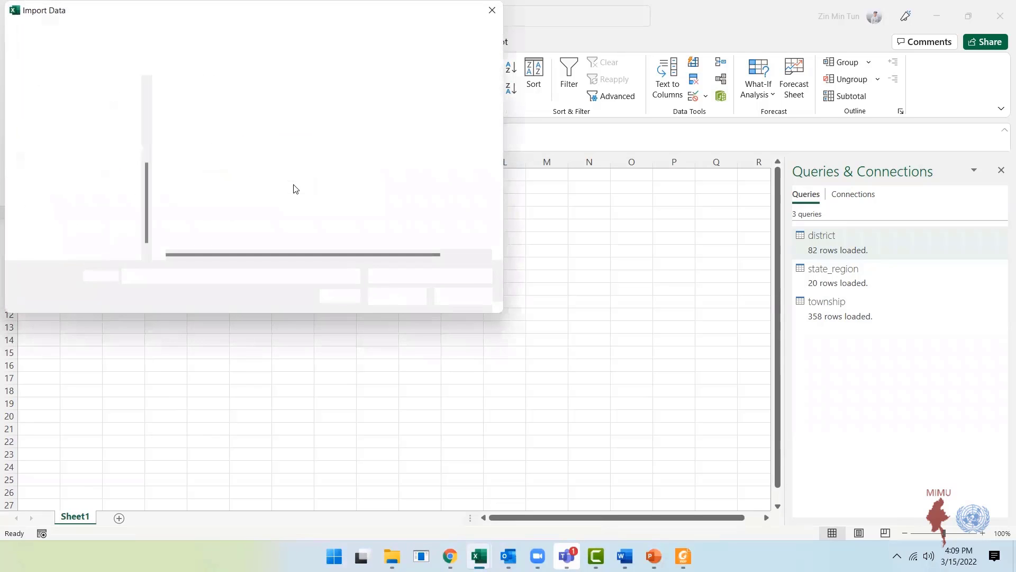
left_click(234, 106)
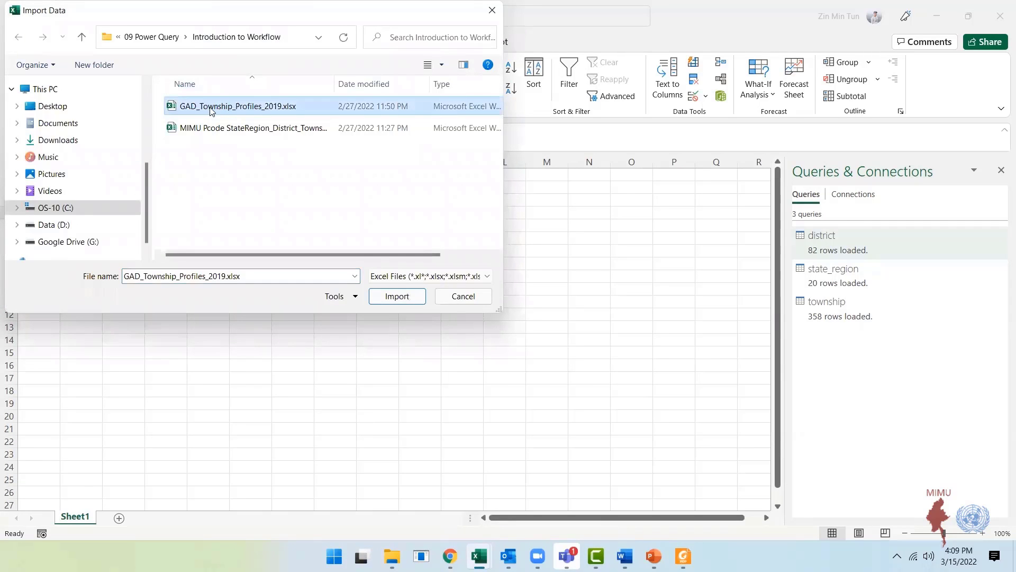
left_click(397, 297)
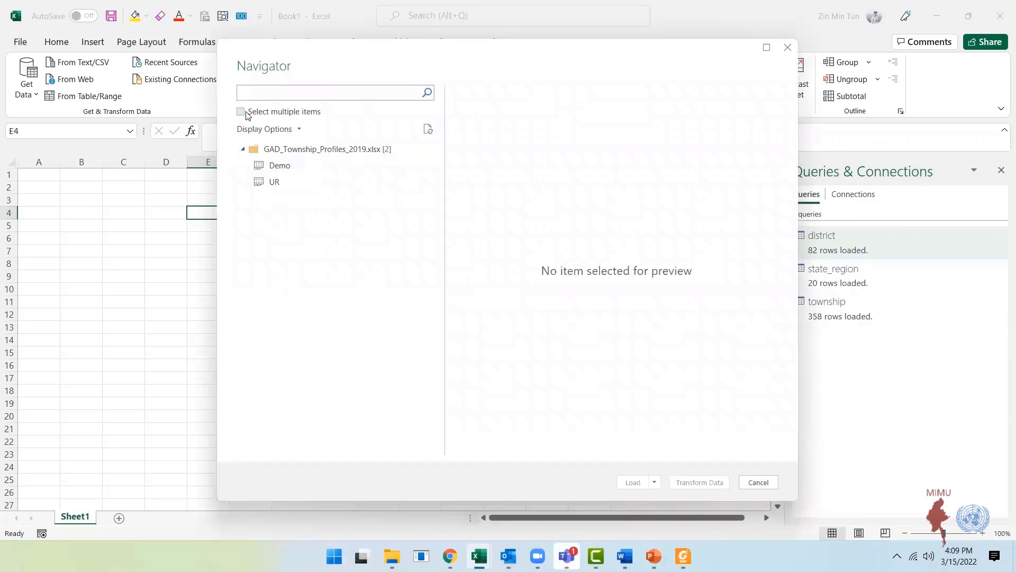
Enable multiple item selection and preview the Demo and UR sheets of the township profiles workbook
left_click(245, 112)
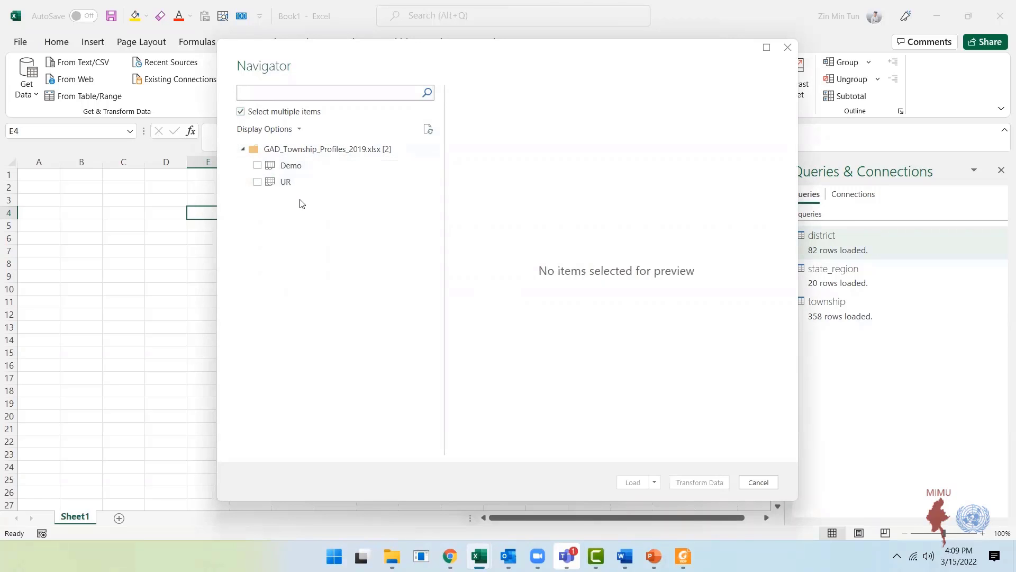
left_click(284, 169)
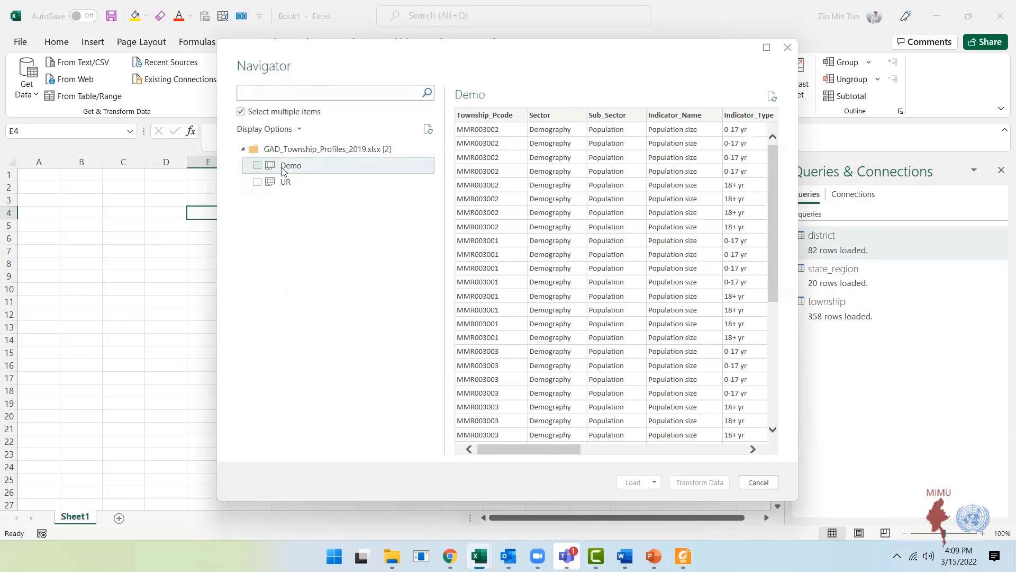
left_click_drag(549, 449, 502, 448)
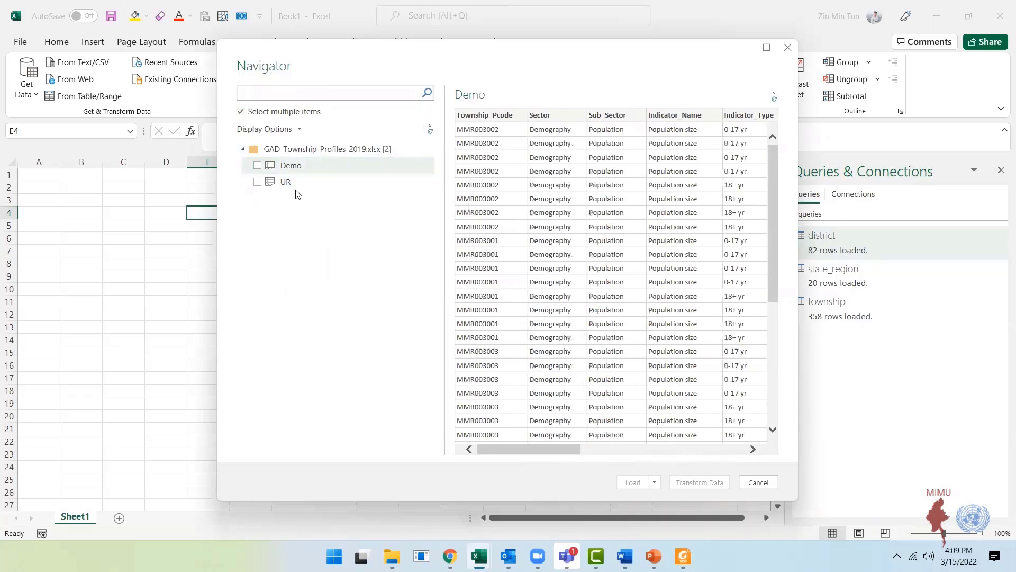
left_click(296, 186)
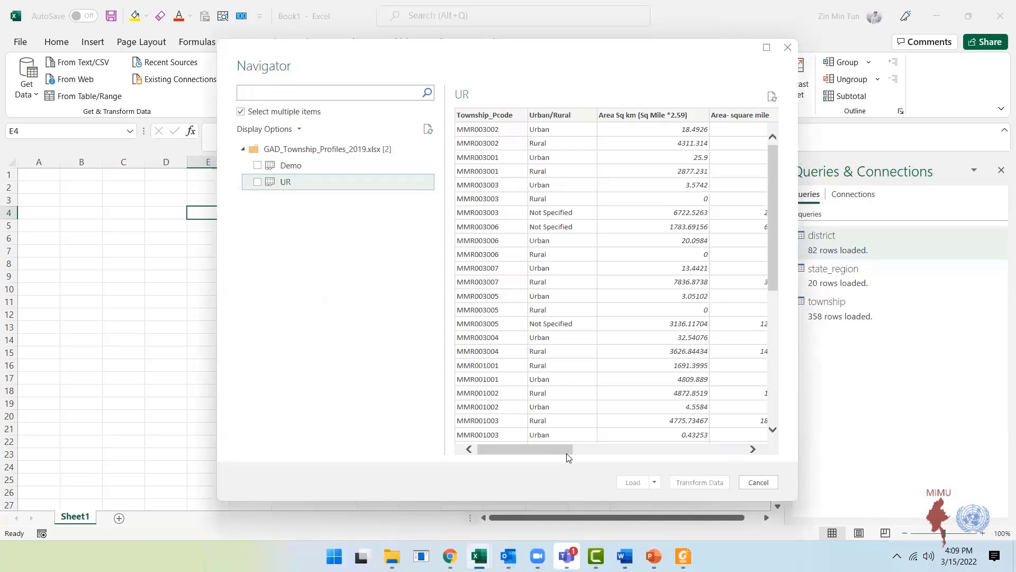
left_click_drag(556, 448, 529, 450)
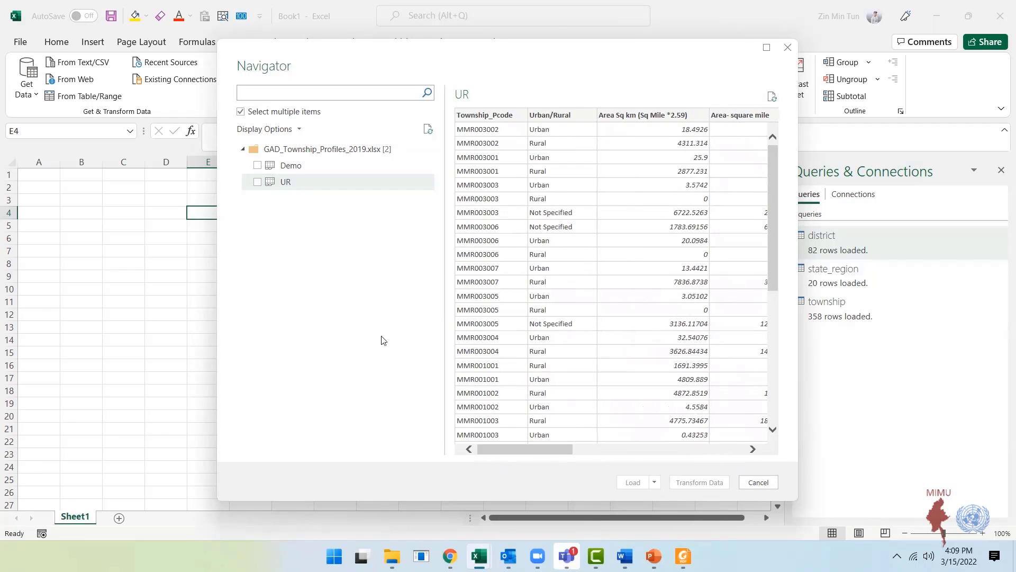
Include the Demo and UR sheets and open them for transformation in Power Query Editor
left_click(258, 165)
left_click(258, 181)
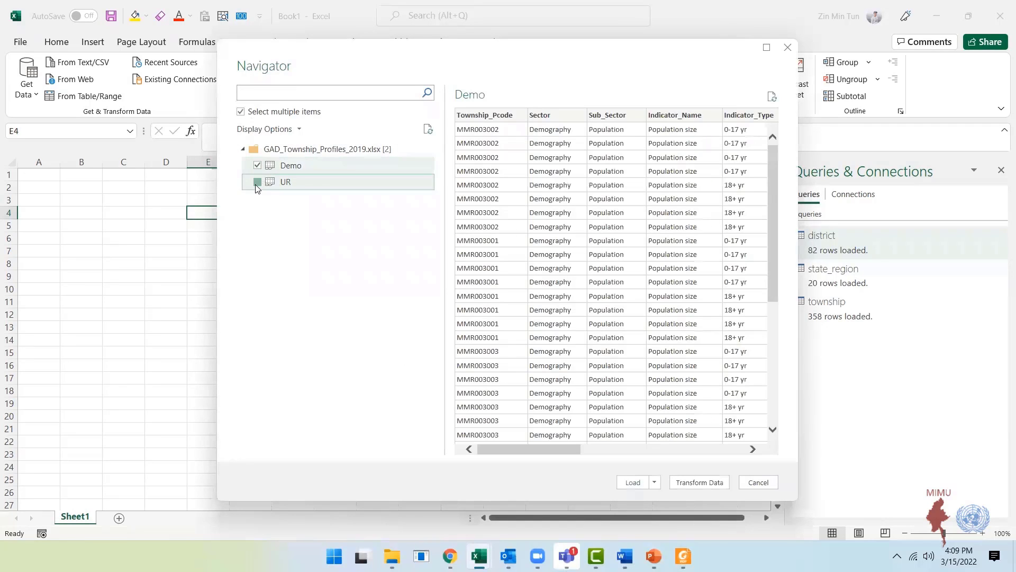
left_click(697, 483)
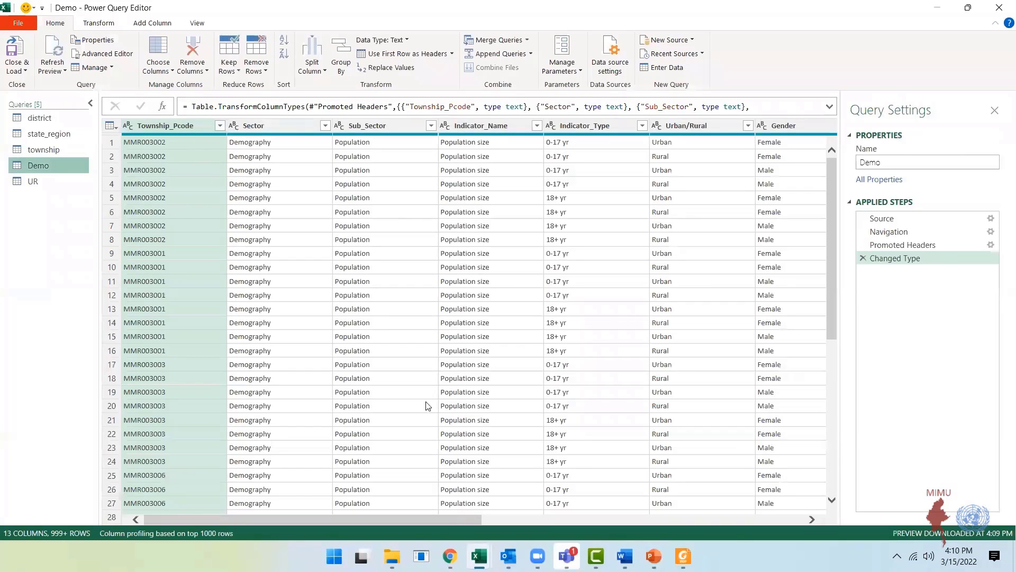
Look over the Demo and UR queries and remove the empty Column12 column from the UR query
left_click_drag(440, 520, 137, 363)
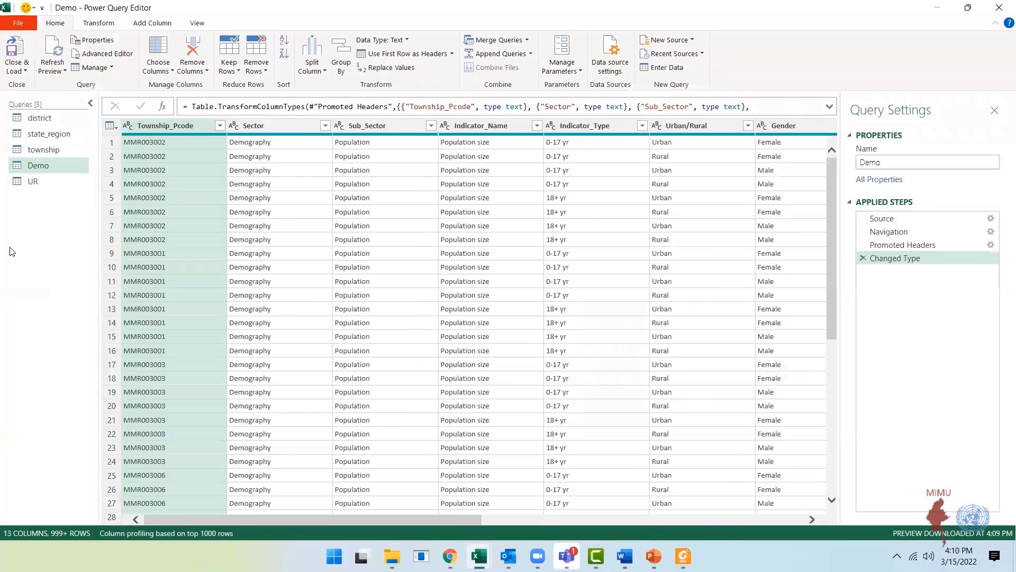
left_click(48, 181)
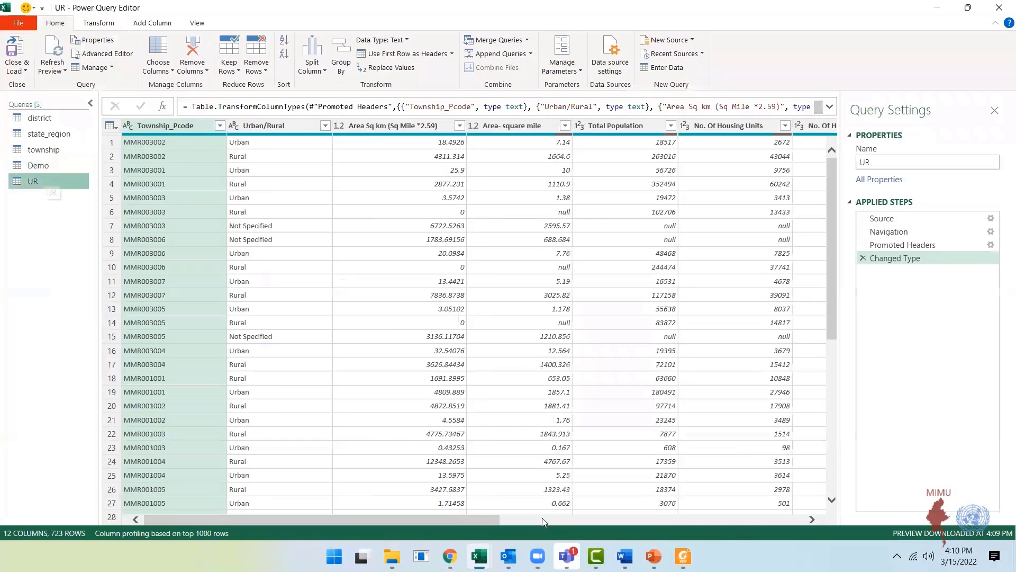
left_click_drag(466, 518, 786, 514)
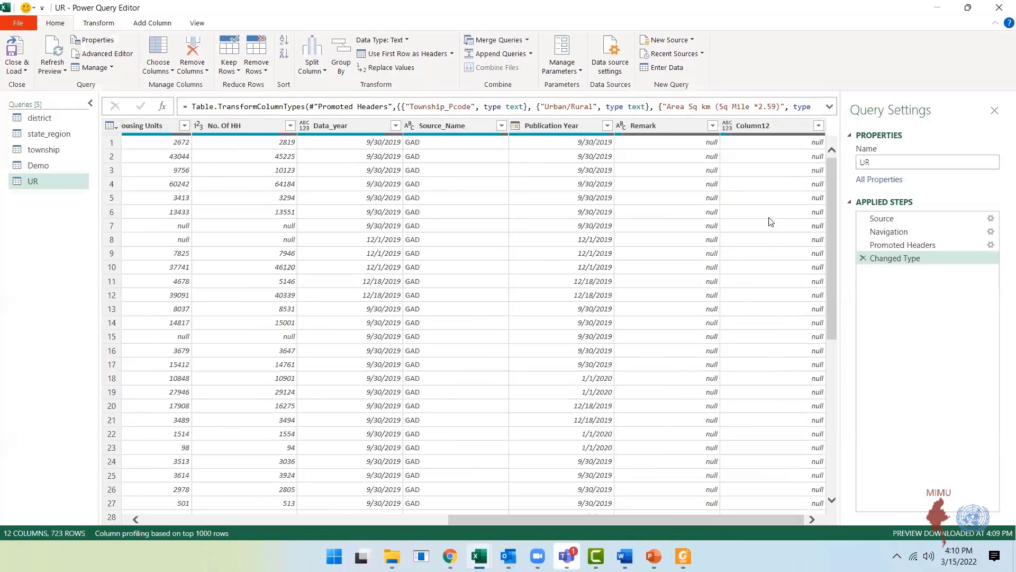
left_click(778, 124)
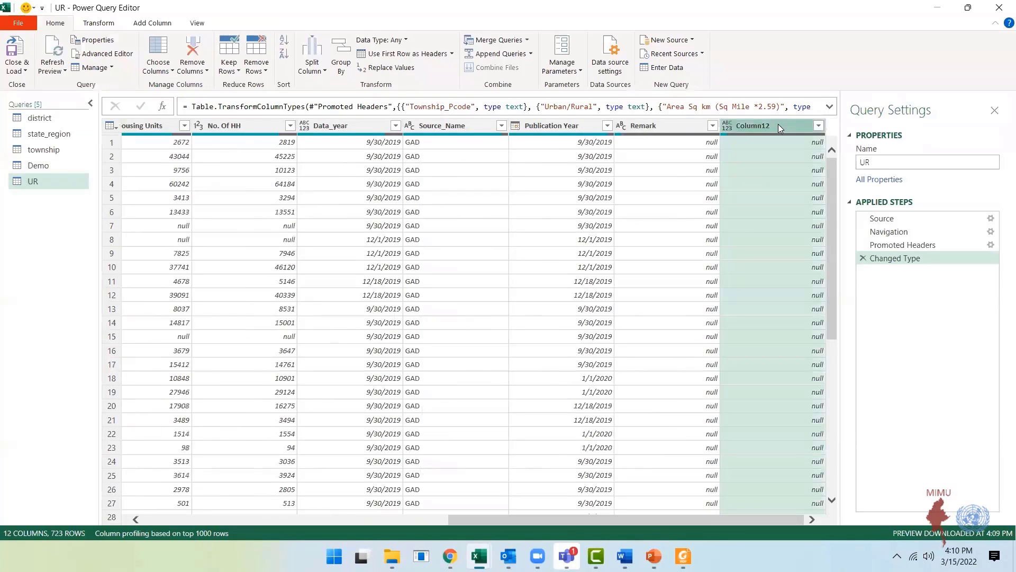
right_click(778, 124)
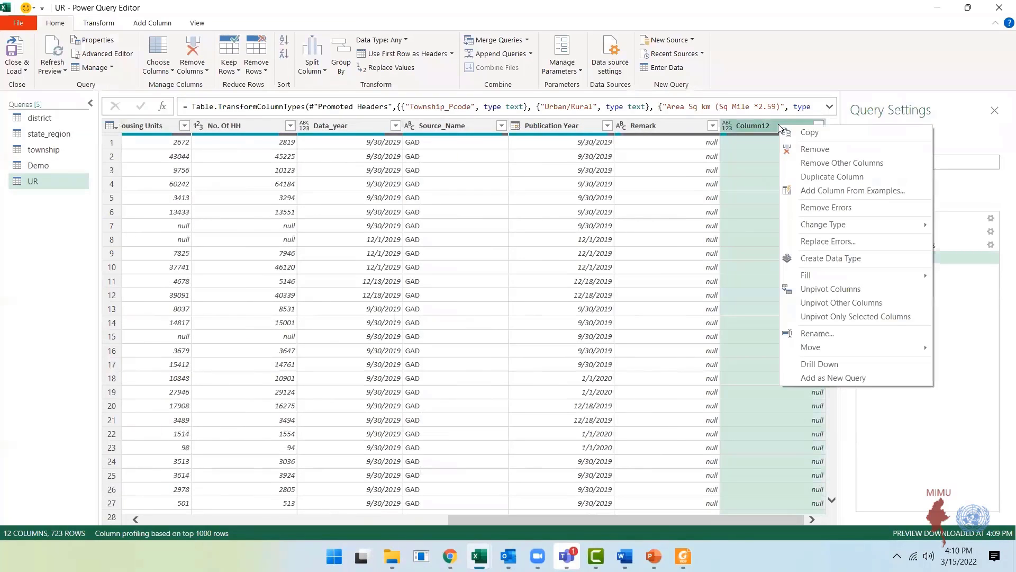
left_click(805, 150)
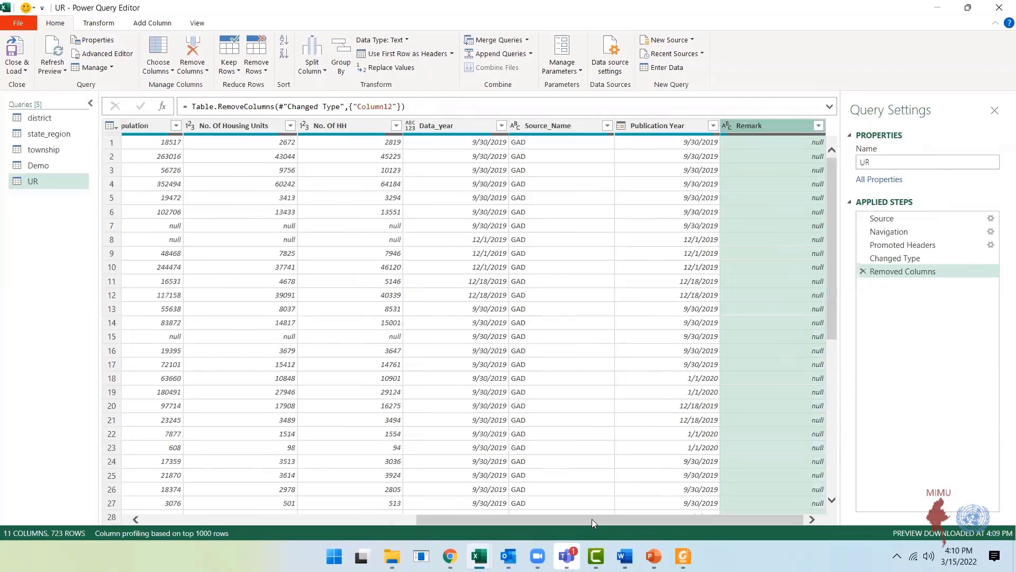
Rename the UR query as ur and the Demo query as demo
left_click_drag(591, 523, 159, 518)
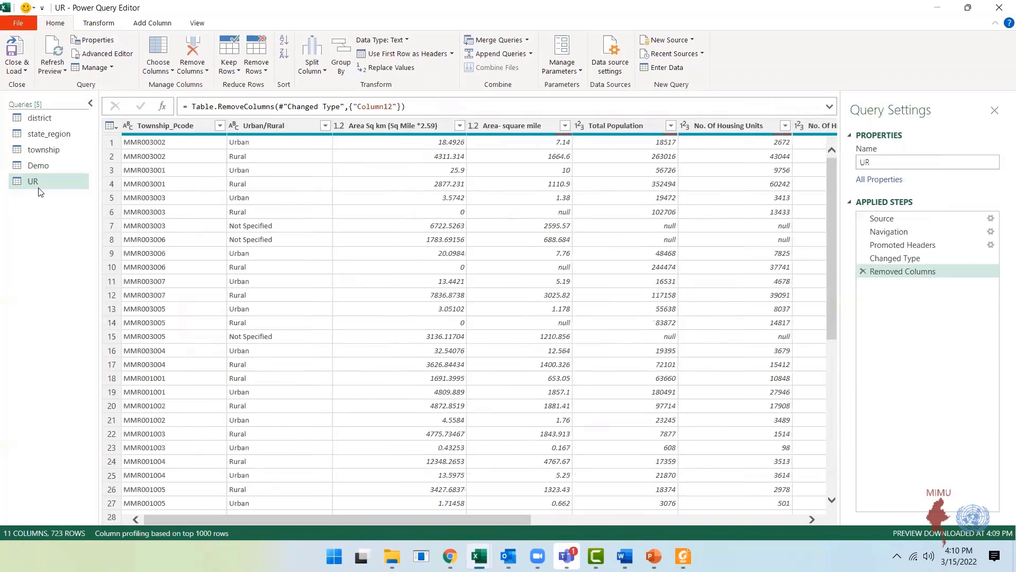
double_click(864, 161)
type("ur")
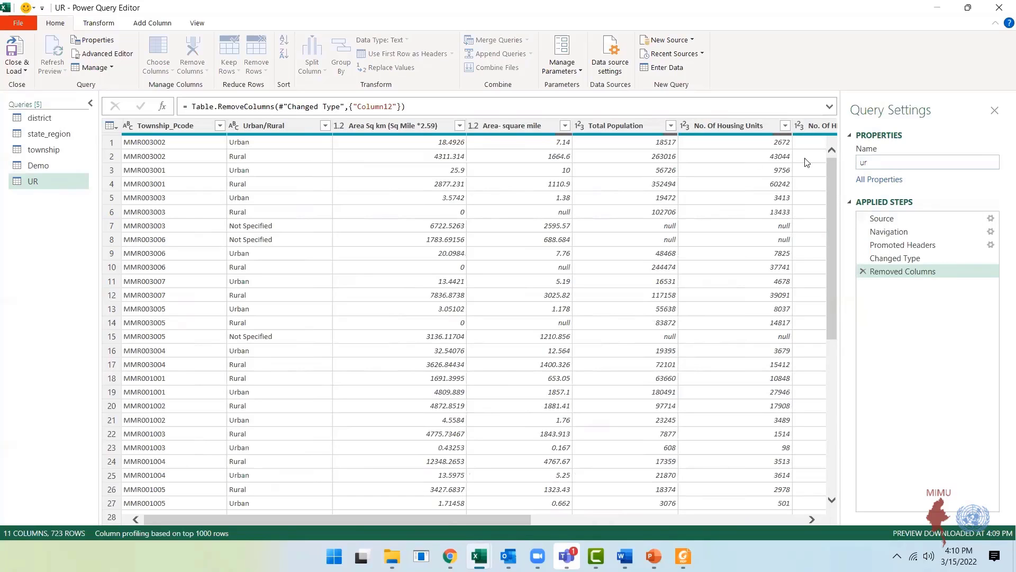
left_click(47, 167)
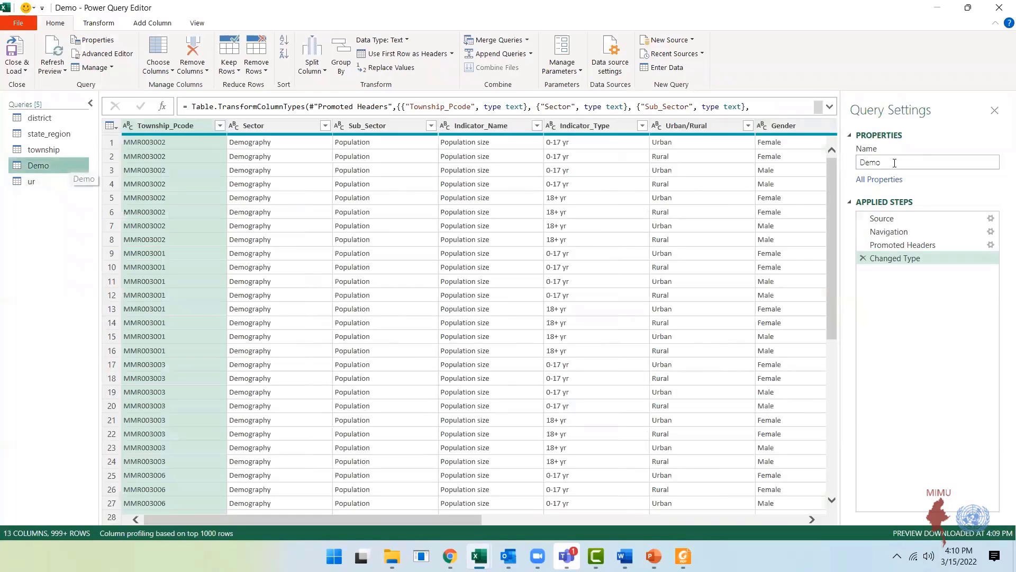
left_click_drag(889, 163, 853, 164)
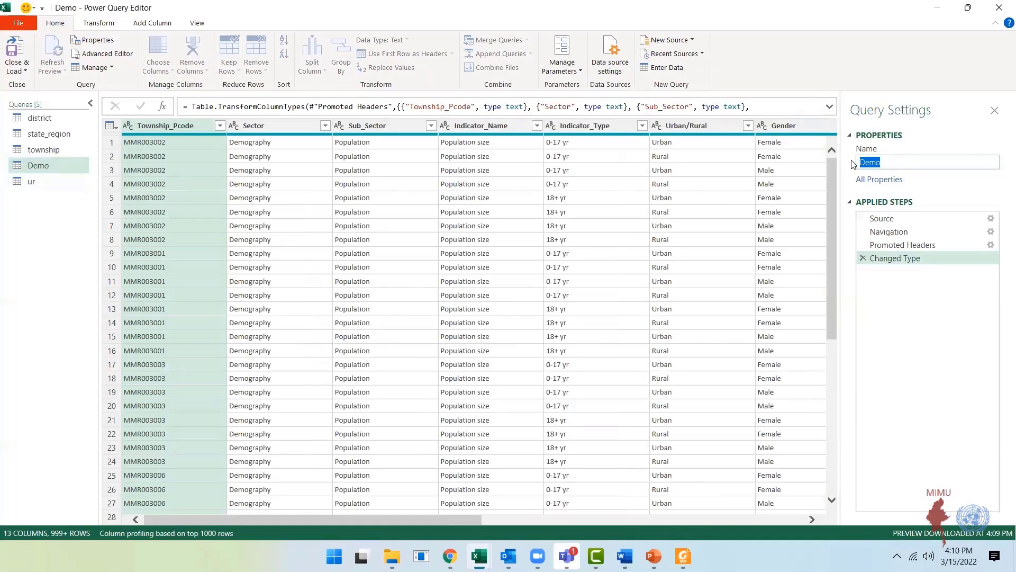
type("dem")
key("Return")
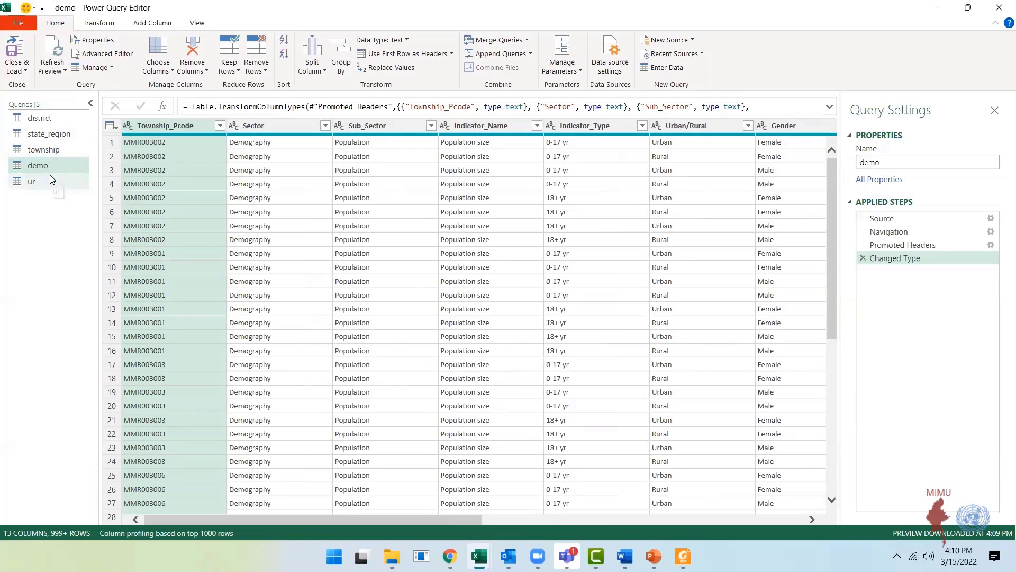
Close the query editor and load the new queries as connections only, adding their data to the Data Model
left_click(26, 72)
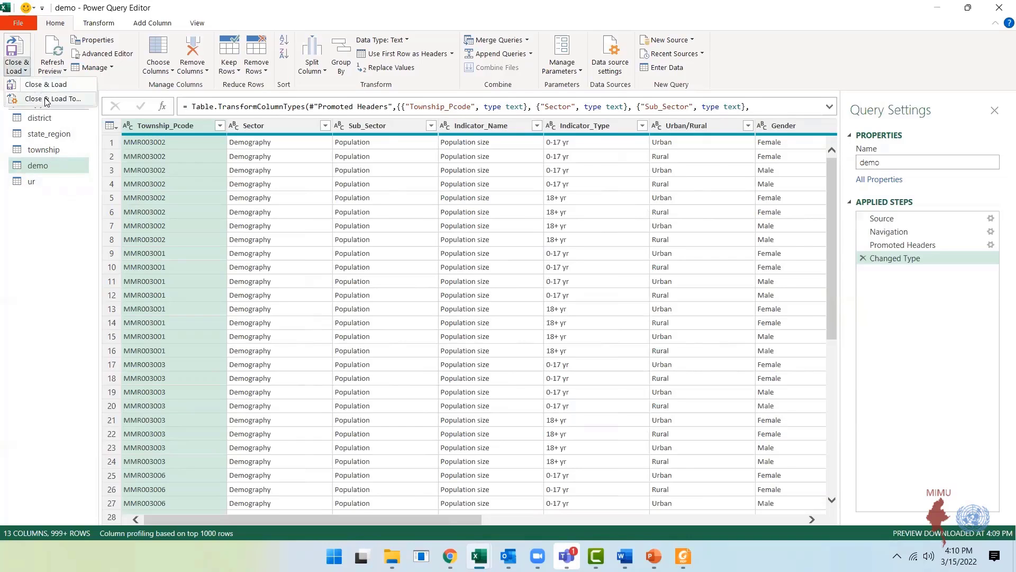
left_click(47, 99)
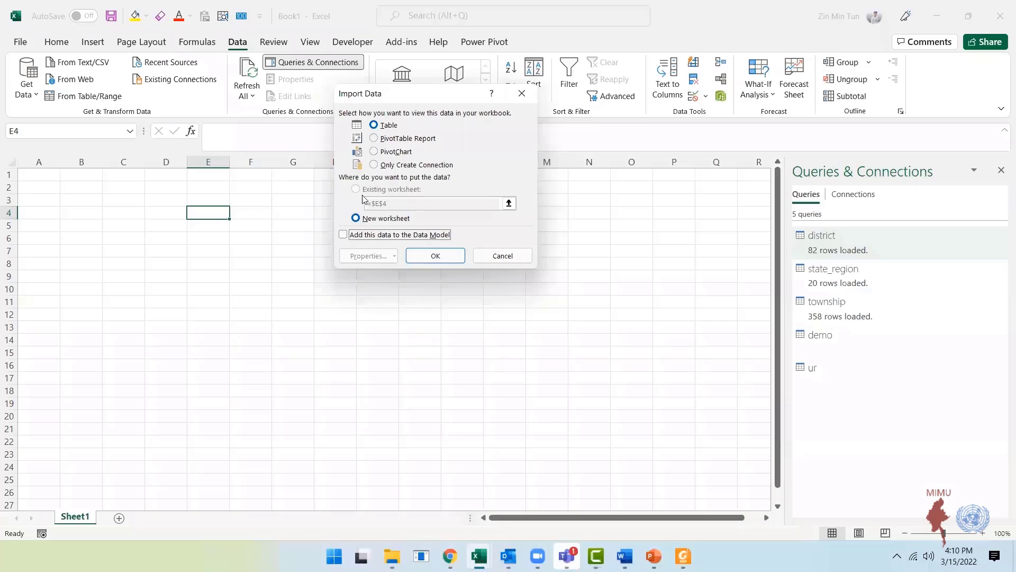
left_click(389, 167)
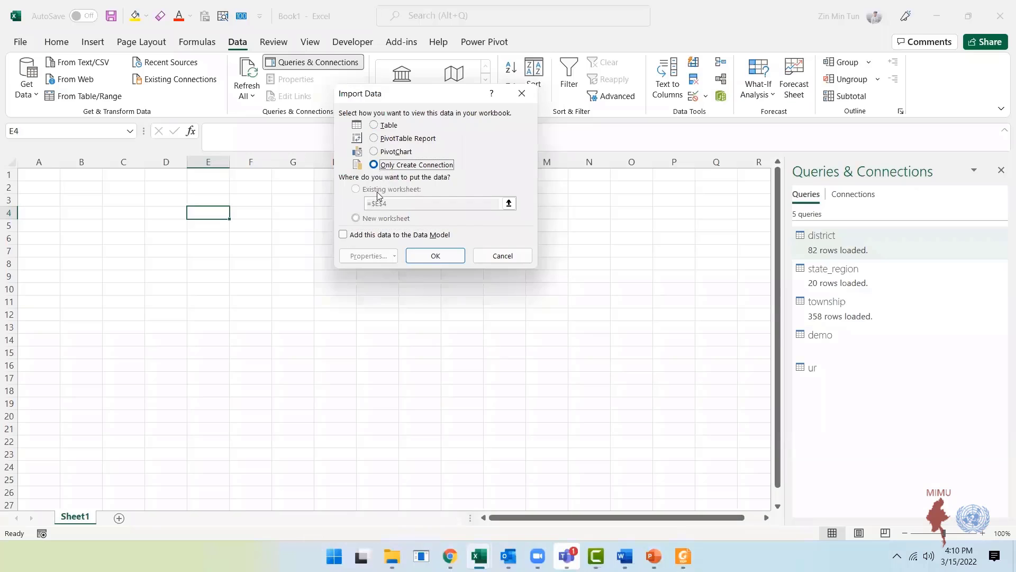
left_click(374, 235)
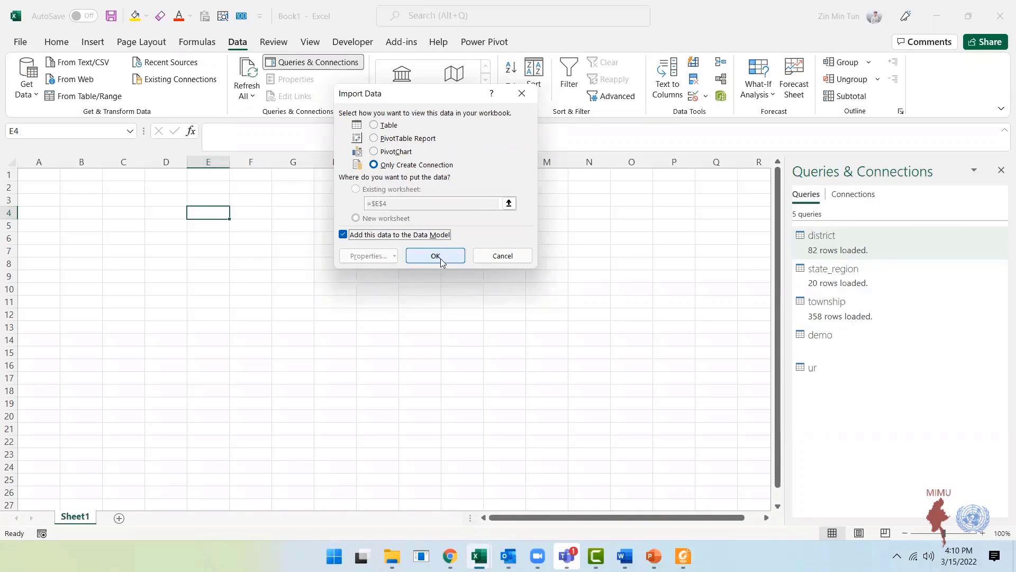
left_click(436, 256)
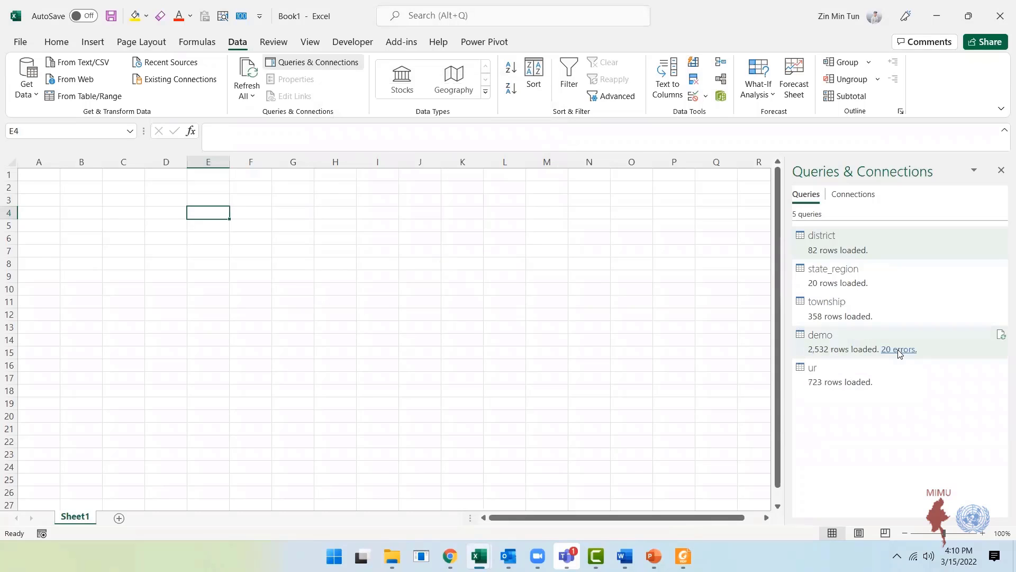
mouse_move(898, 353)
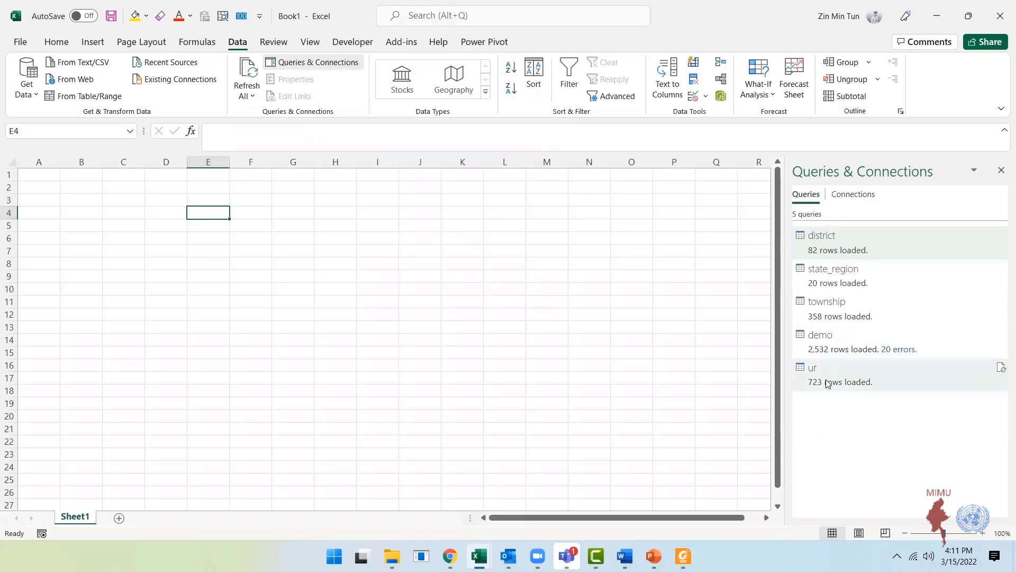
Open the Data Model in a maximized Power Pivot window and look through the district, state_region, township, demo and ur tables
left_click(480, 44)
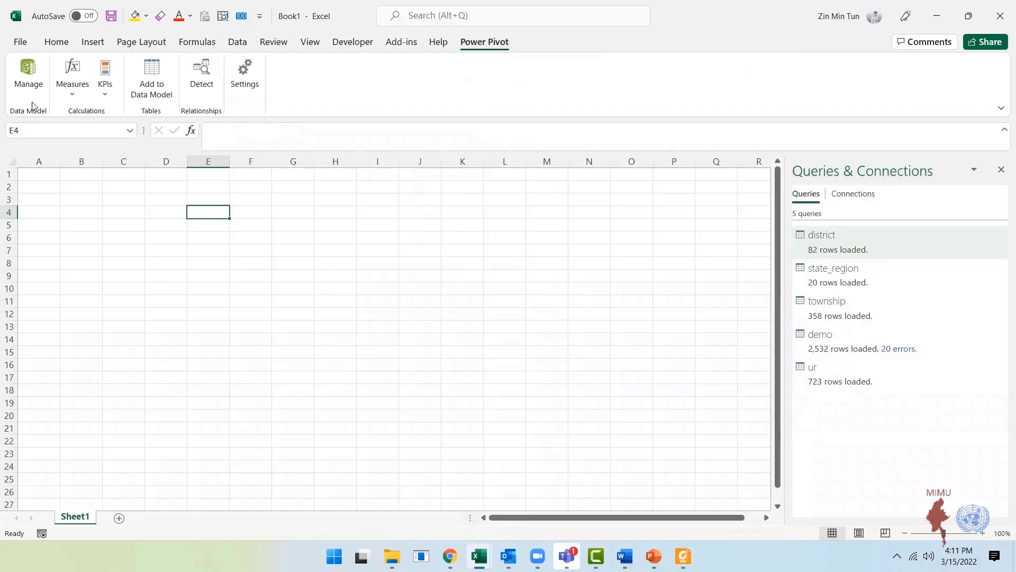
left_click(31, 85)
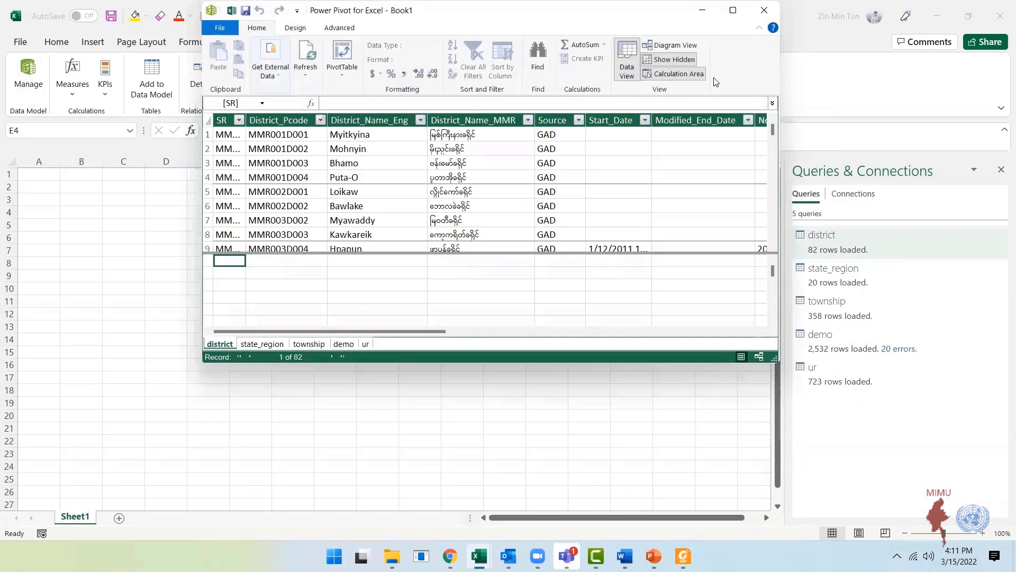
left_click(733, 12)
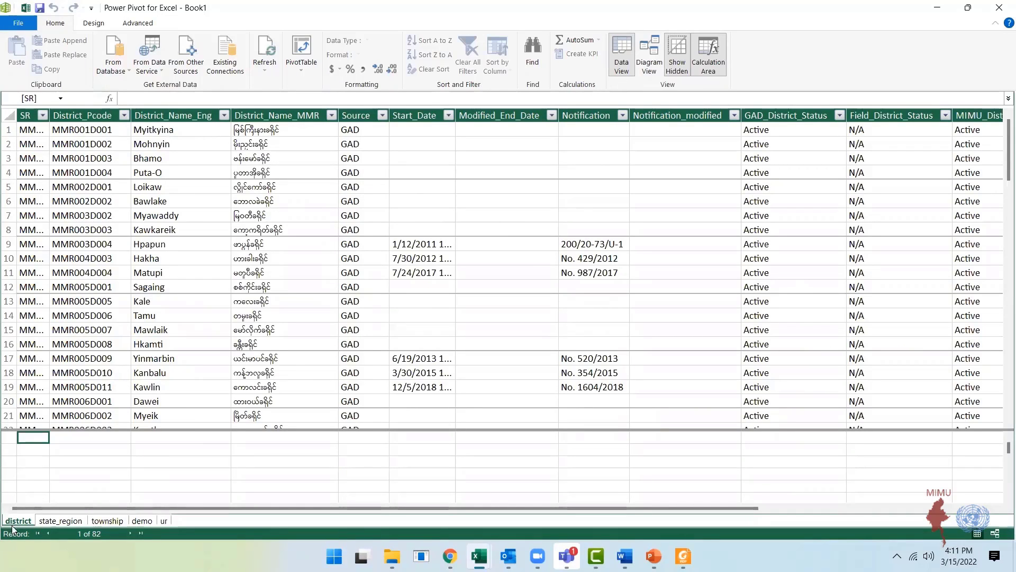
left_click(51, 521)
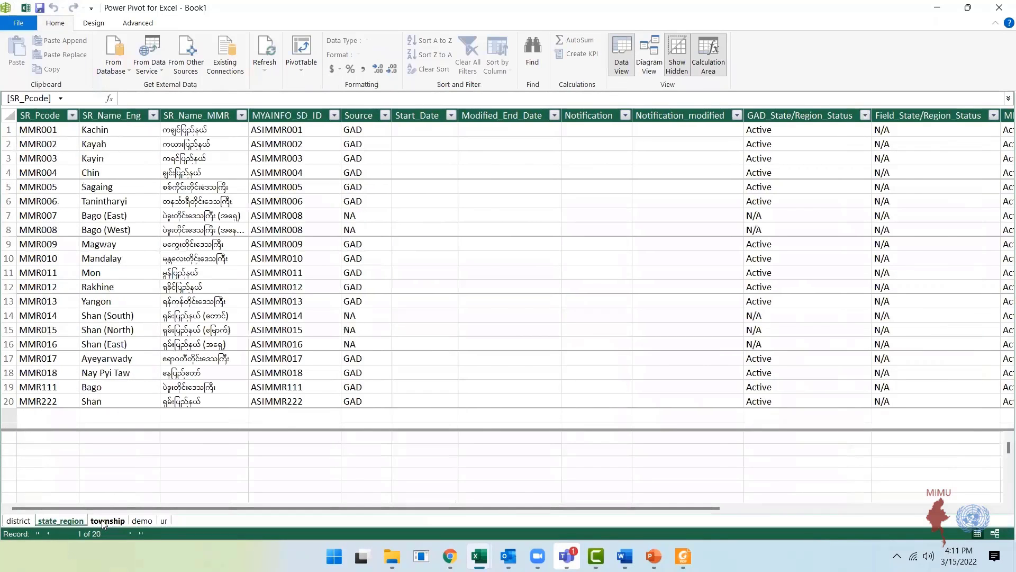
left_click(109, 521)
left_click(143, 520)
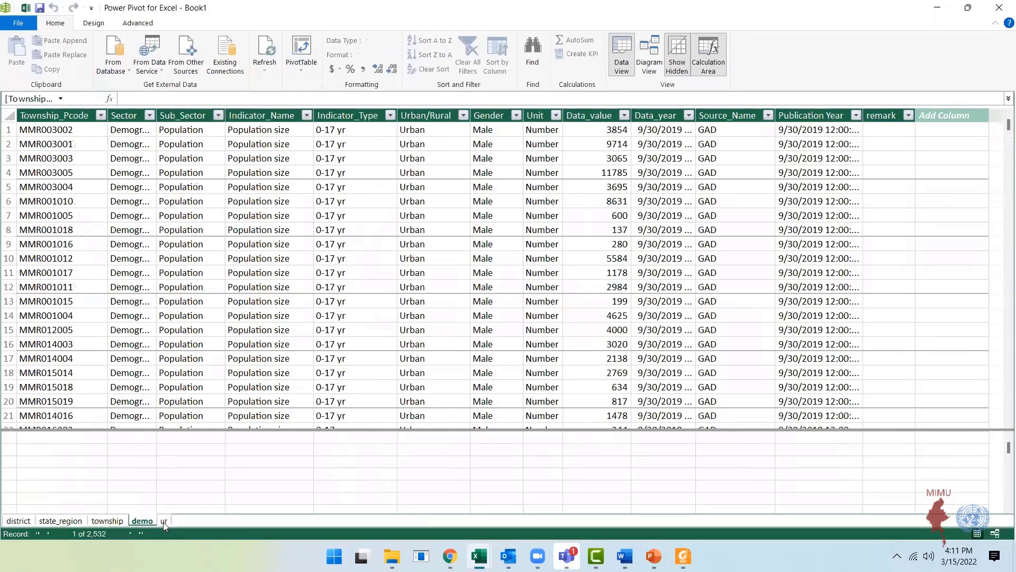
left_click(163, 521)
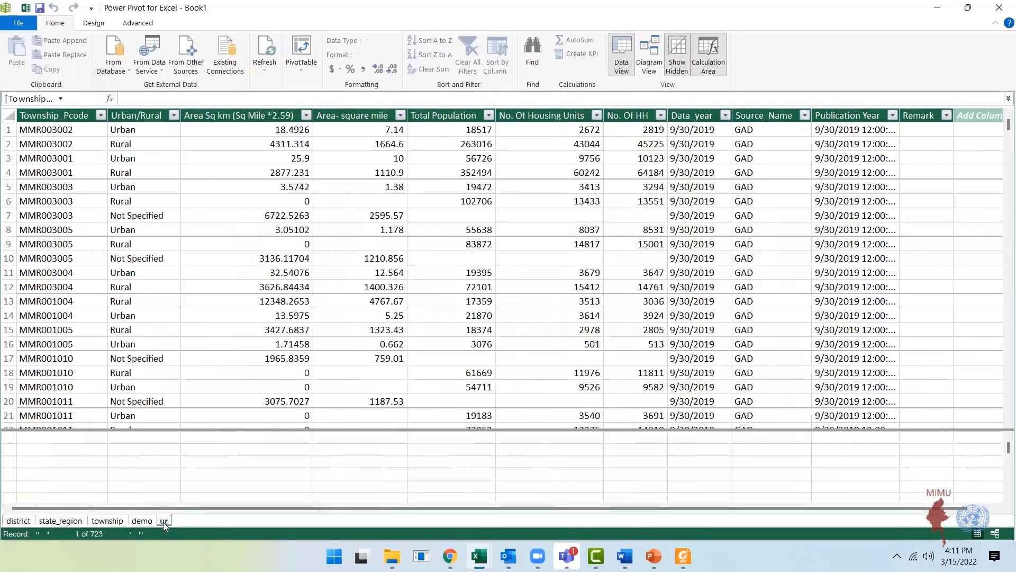
left_click(17, 520)
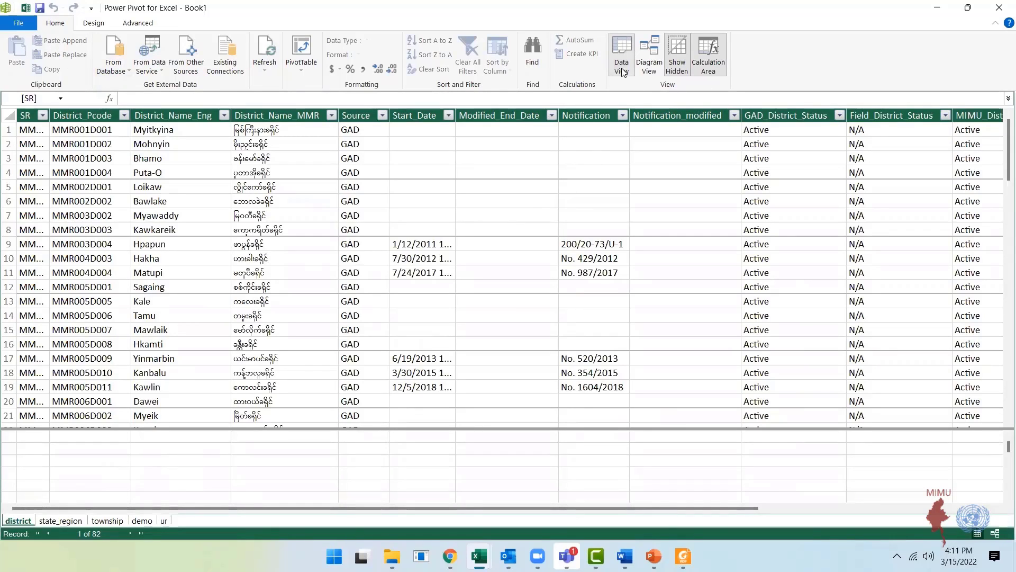
Show the model as a diagram and arrange state_region, district and township in one row, with demo and ur below
left_click(651, 66)
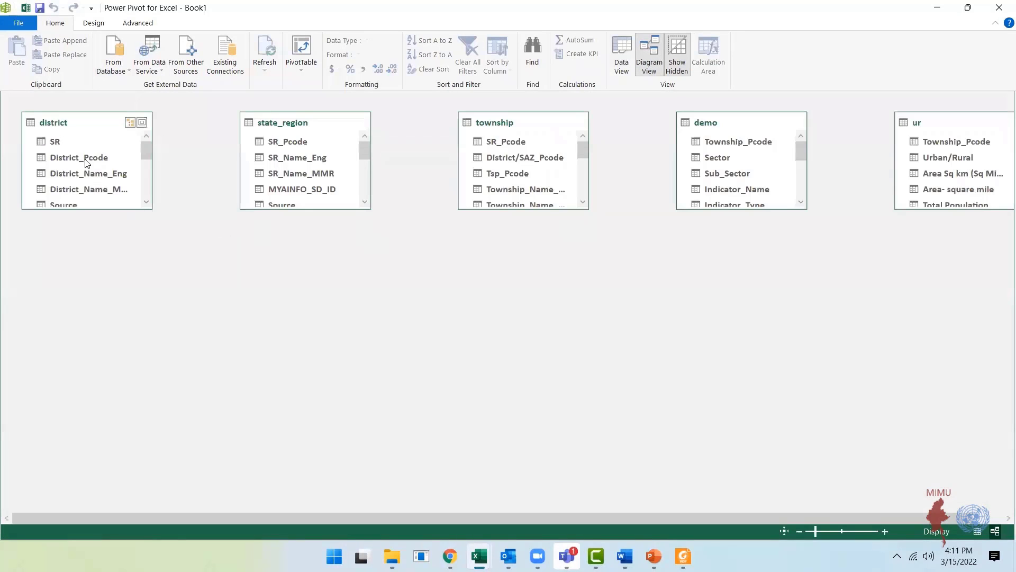
left_click_drag(79, 129, 234, 252)
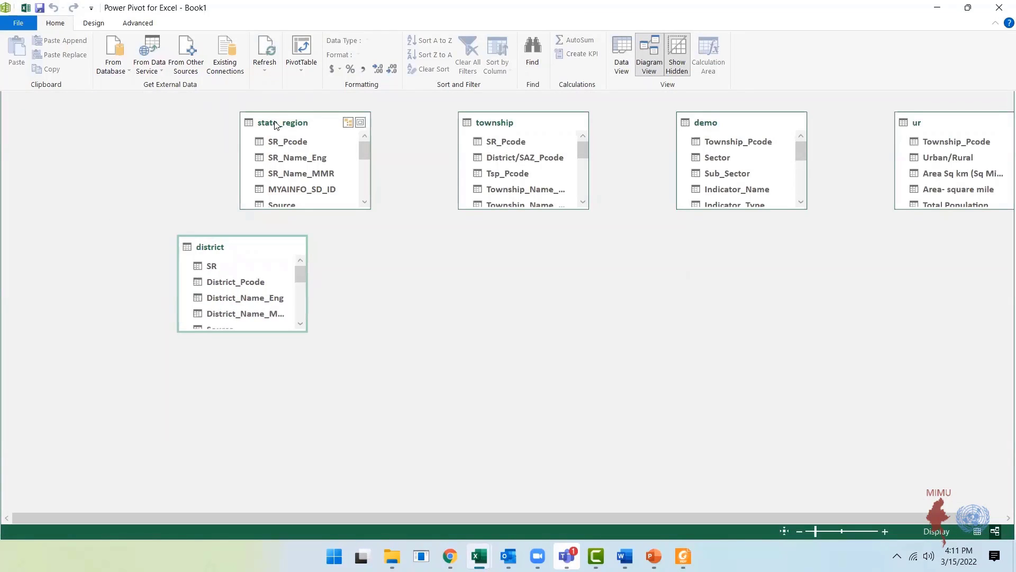
left_click_drag(271, 125, 66, 131)
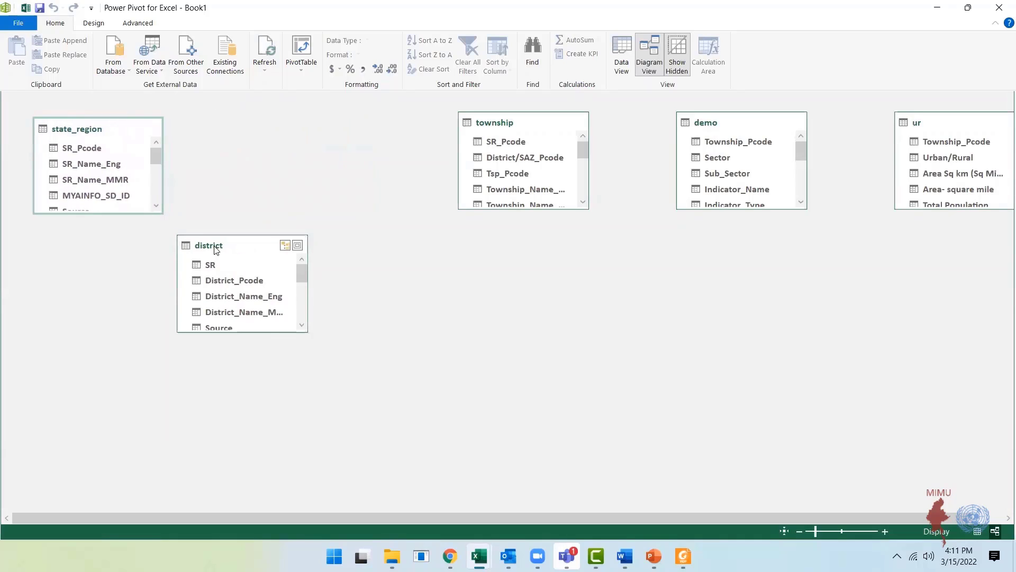
left_click_drag(216, 250, 212, 133)
left_click_drag(491, 126, 356, 136)
left_click_drag(725, 125, 372, 258)
left_click_drag(935, 125, 499, 257)
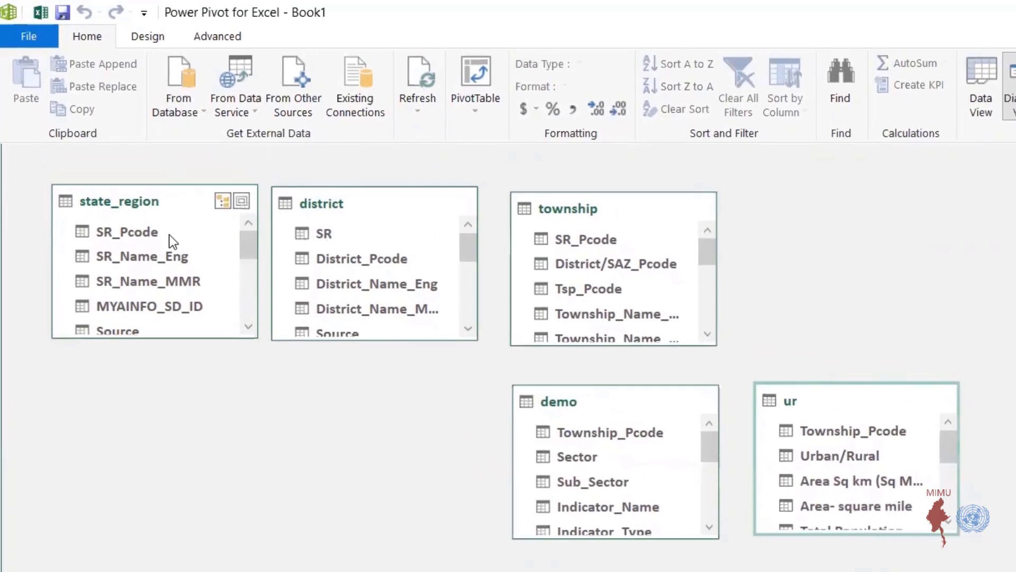
Relate state_region's SR_Pcode to district's SR, and district's District_Pcode to township's District/SAZ_Pcode
left_click(332, 234)
left_click_drag(142, 234, 332, 237)
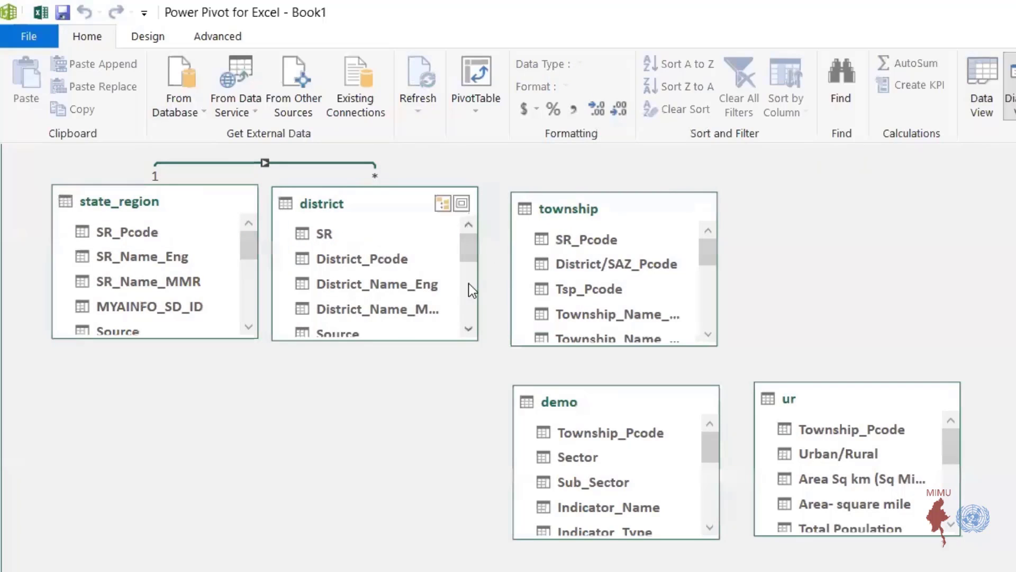
left_click_drag(377, 258, 583, 262)
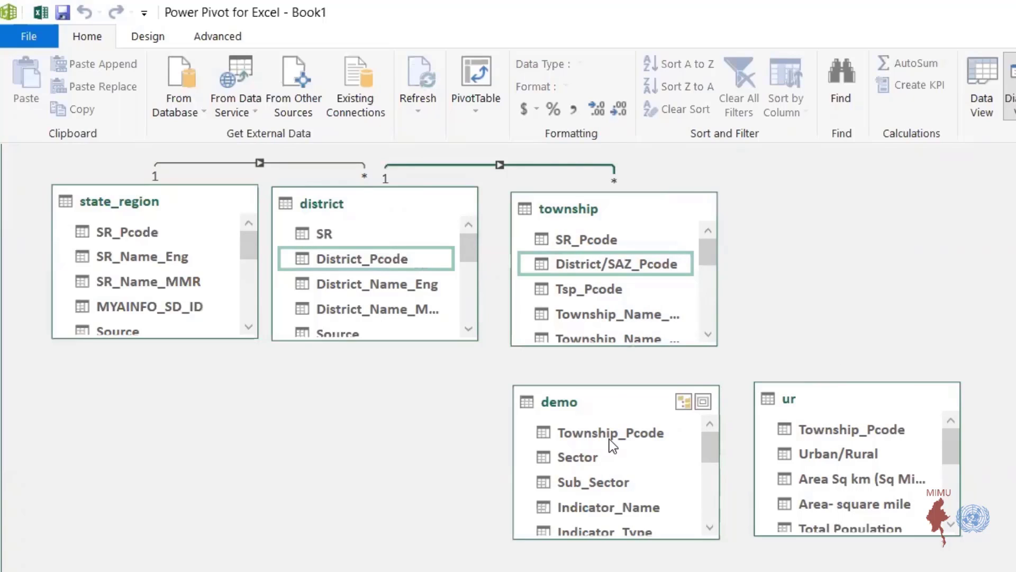
Relate township's Tsp_Pcode to Township_Pcode in both demo and ur, shifting the demo table slightly down and aside
left_click_drag(605, 287, 557, 427)
left_click(609, 404)
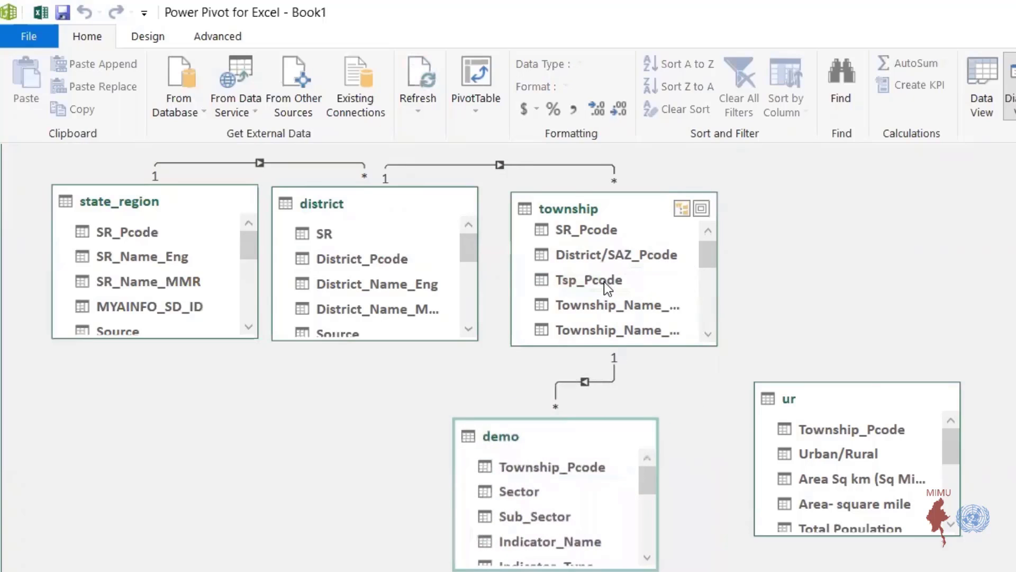
left_click_drag(604, 282, 825, 421)
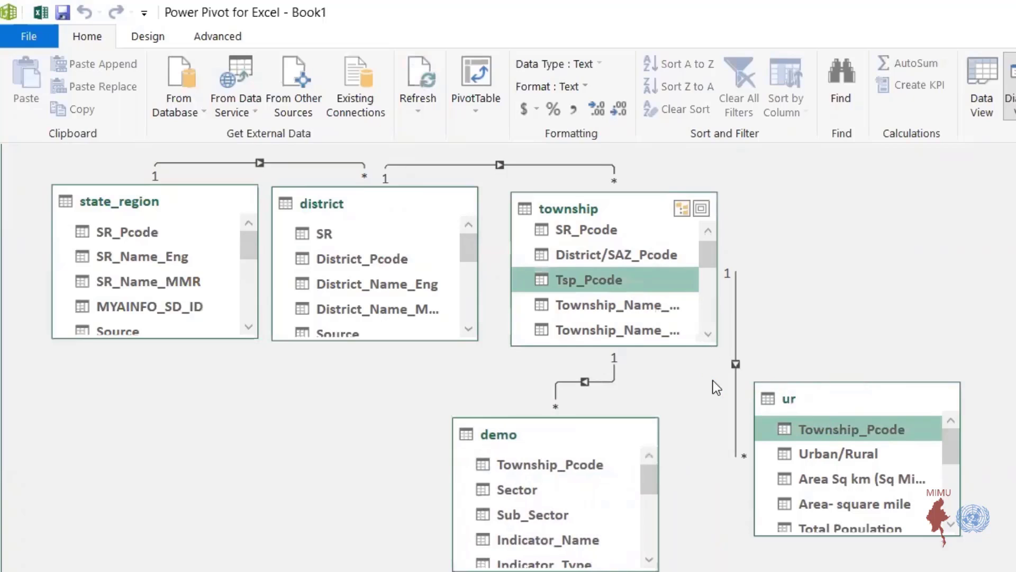
Check the relationship between township and ur, and lengthen the ur and demo tables to show more fields
left_click(735, 316)
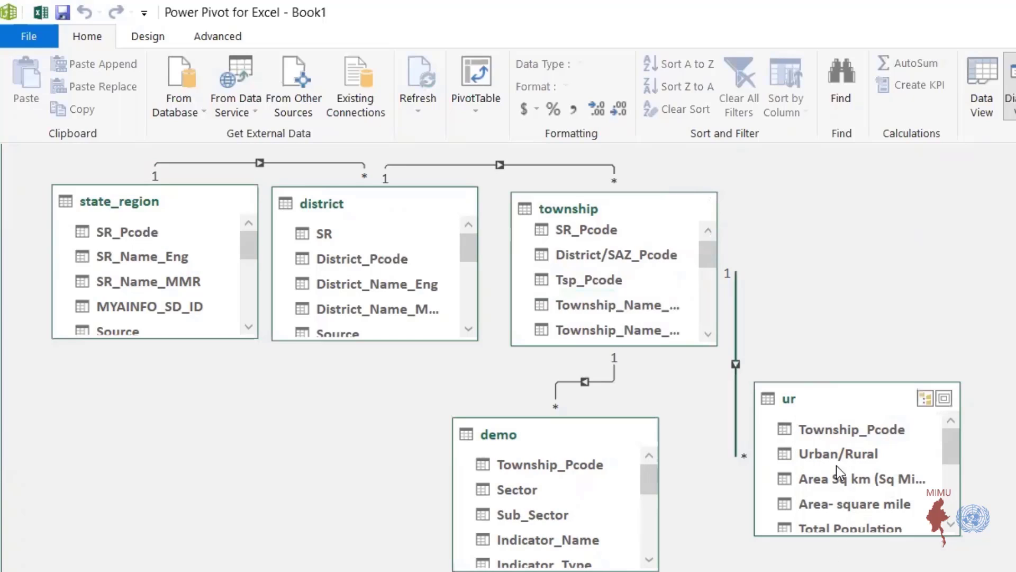
left_click(736, 450)
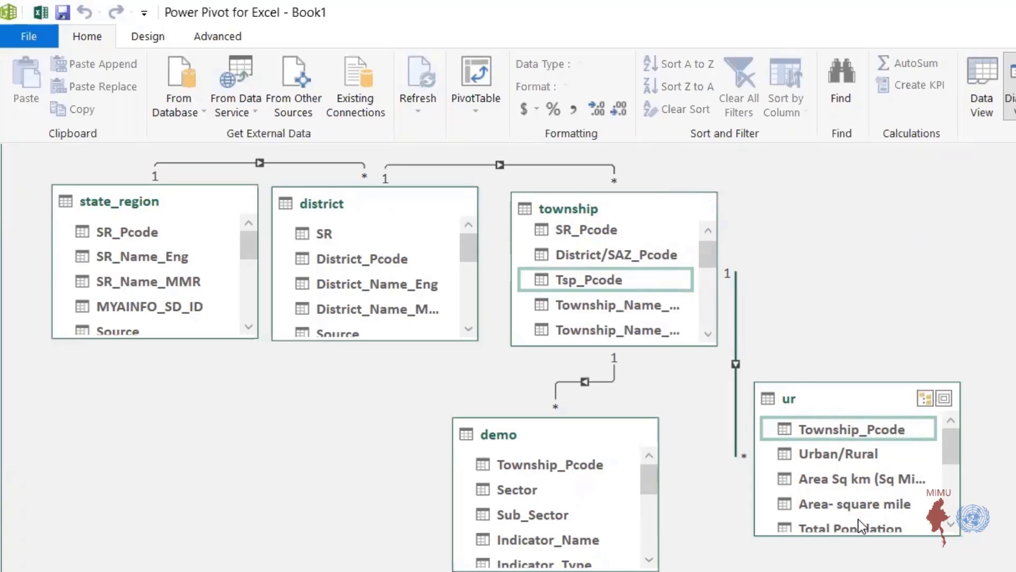
left_click(379, 373)
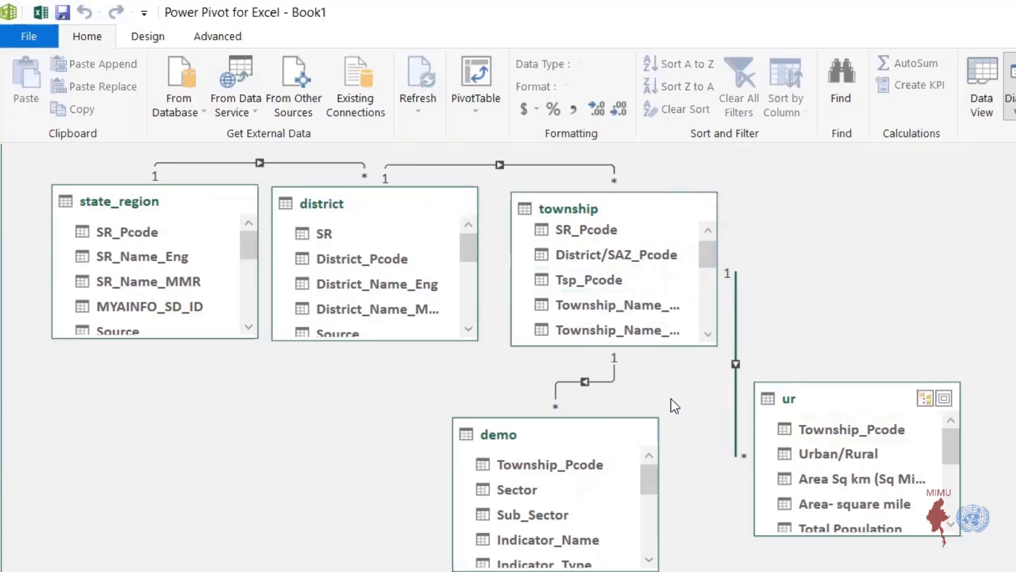
left_click(736, 403)
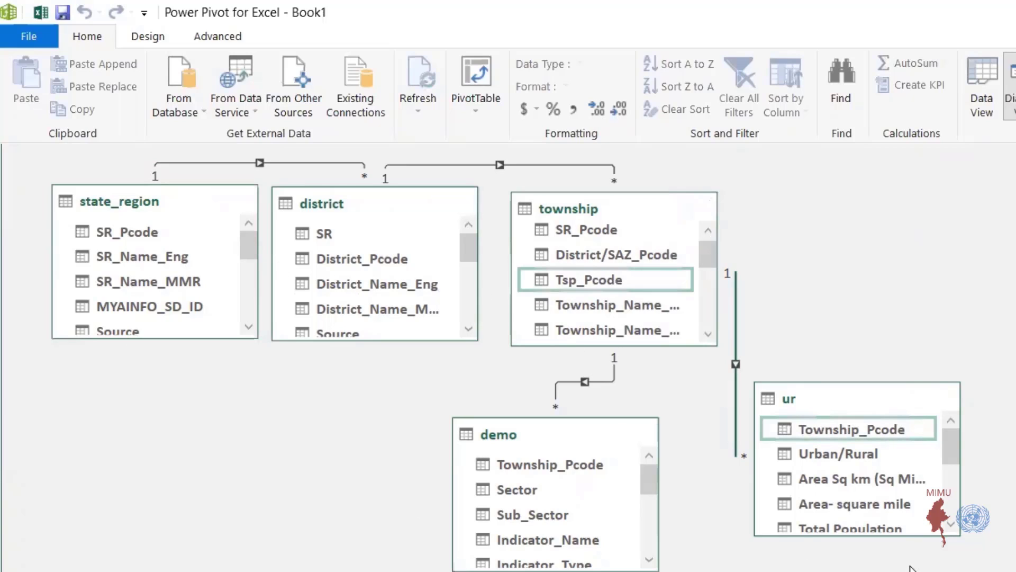
left_click_drag(927, 536, 926, 571)
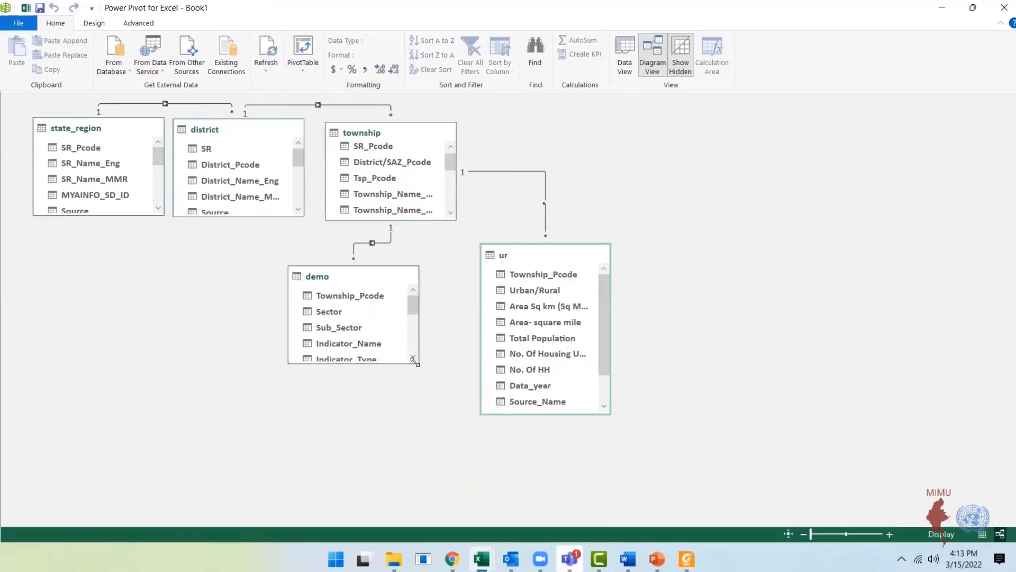
left_click_drag(421, 365, 418, 434)
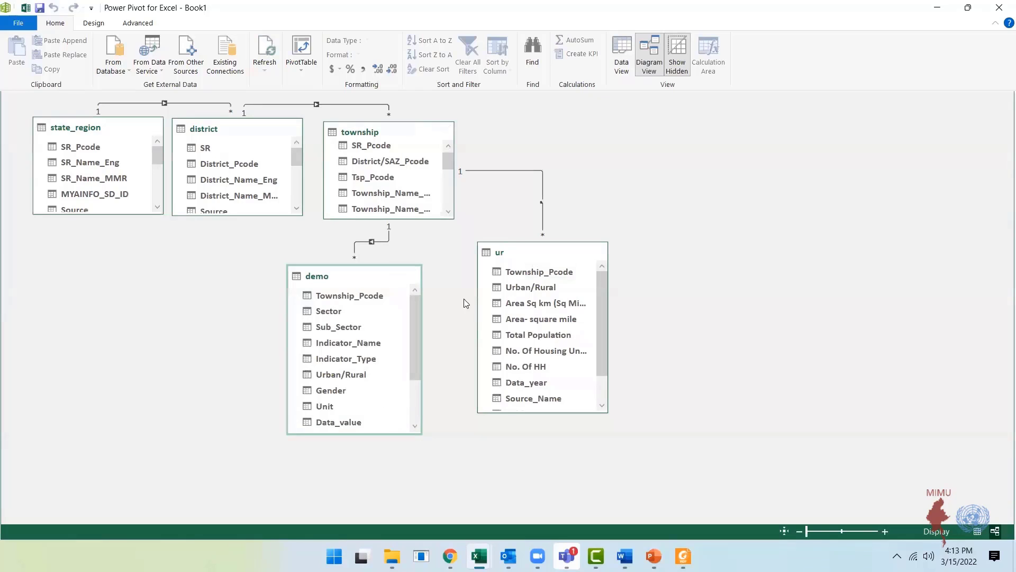
Return to the data view and create a PivotTable from the Data Model on a new worksheet
left_click(621, 58)
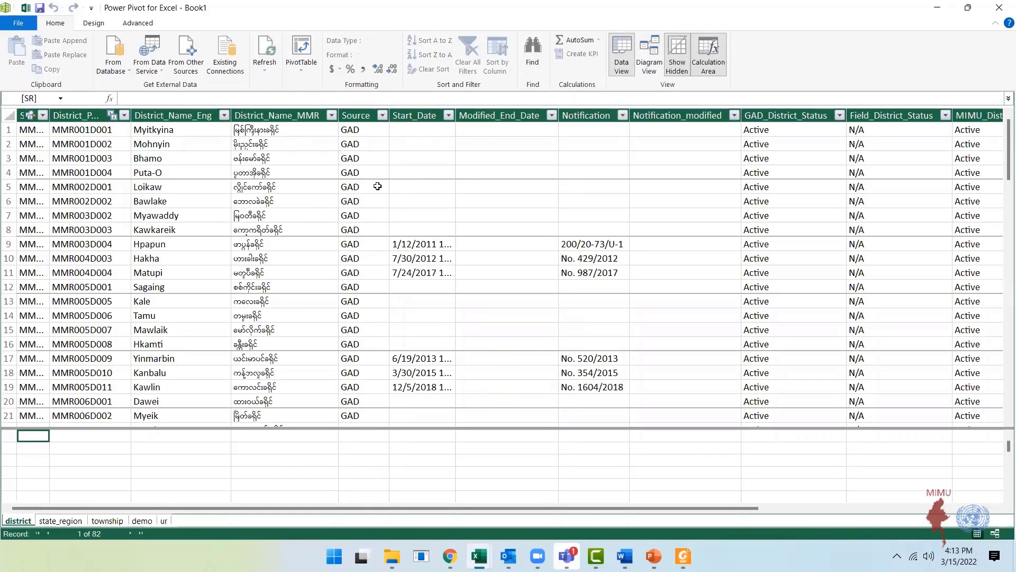
left_click(306, 49)
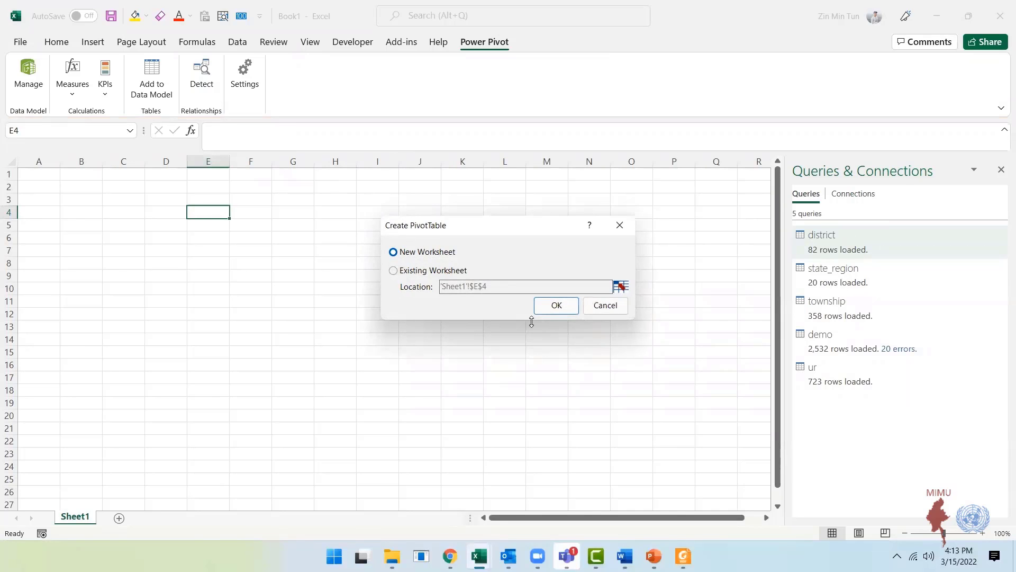
left_click(556, 305)
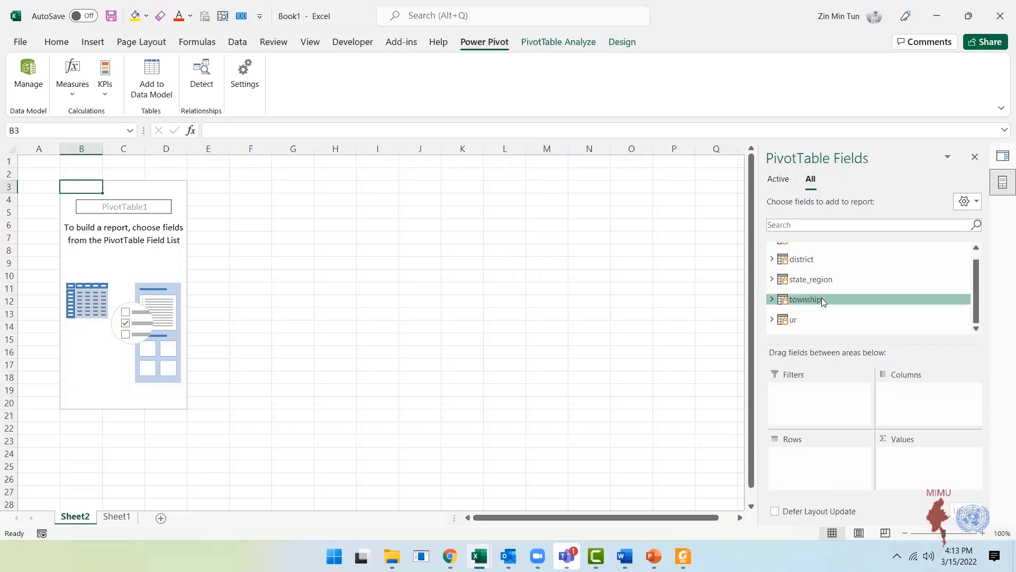
Add SR_Name_Eng from the state_region table to the PivotTable rows and collapse that table's field list
scroll(824, 249, "down", 1)
left_click(771, 279)
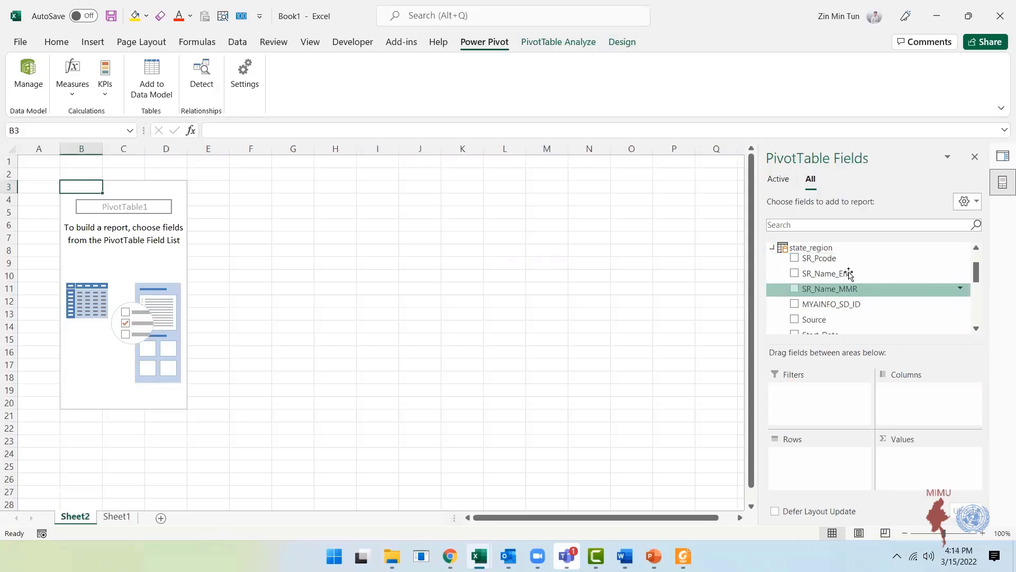
left_click_drag(816, 454, 818, 457)
left_click(773, 247)
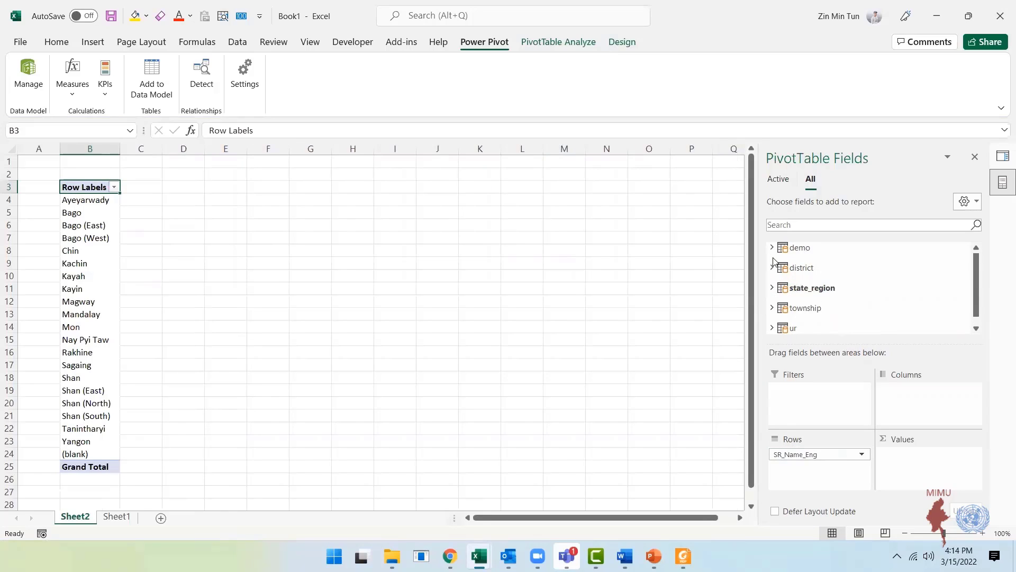
From the demo table, add Data_value to the PivotTable values and Gender to the columns
left_click(772, 248)
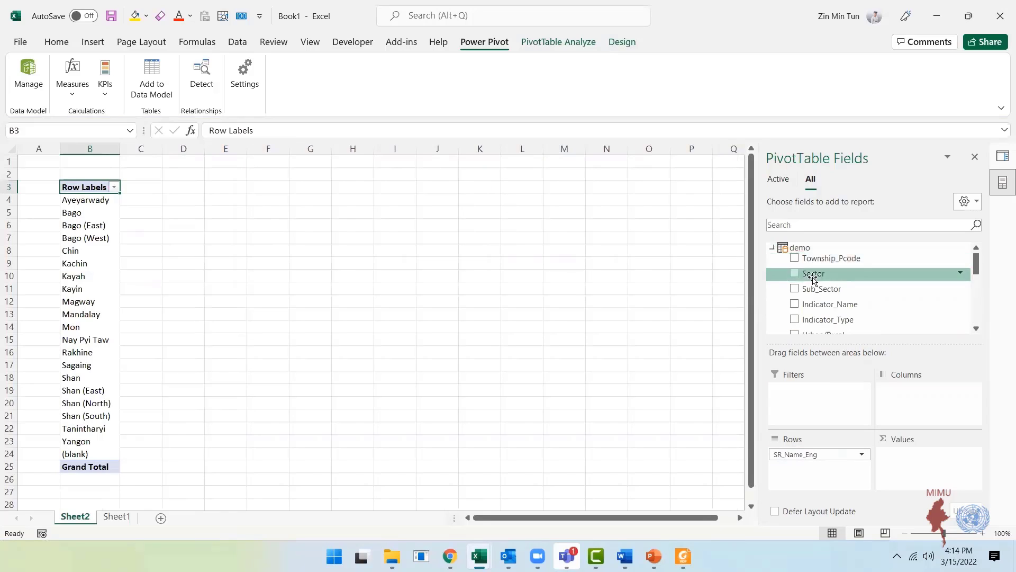
scroll(893, 289, "down", 4)
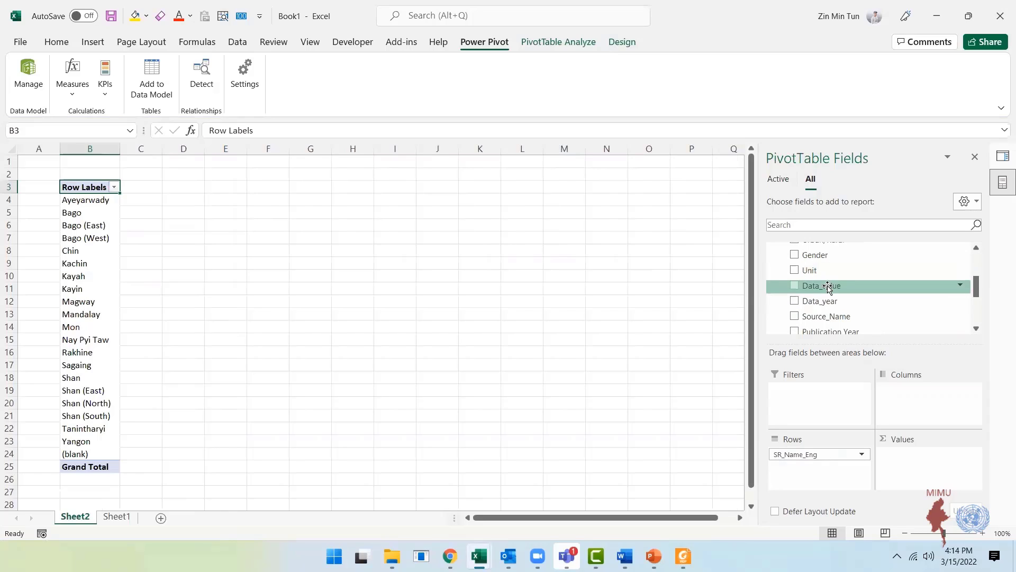
left_click_drag(828, 291, 918, 465)
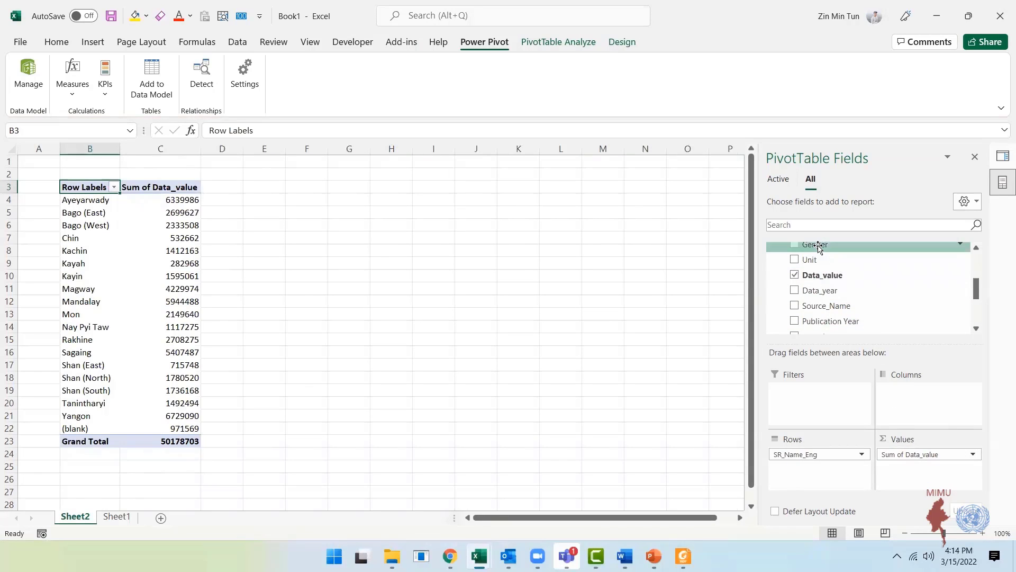
left_click_drag(816, 244, 930, 405)
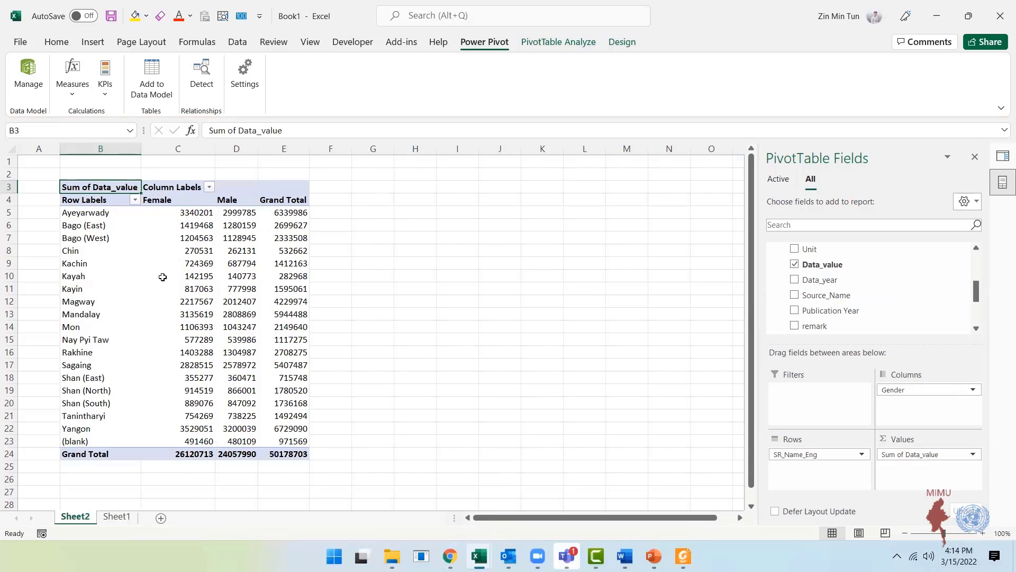
Examine the demo table and its Township_Pcode column in Power Pivot, and compare them with the PivotTable in Book1
key("alt+Tab")
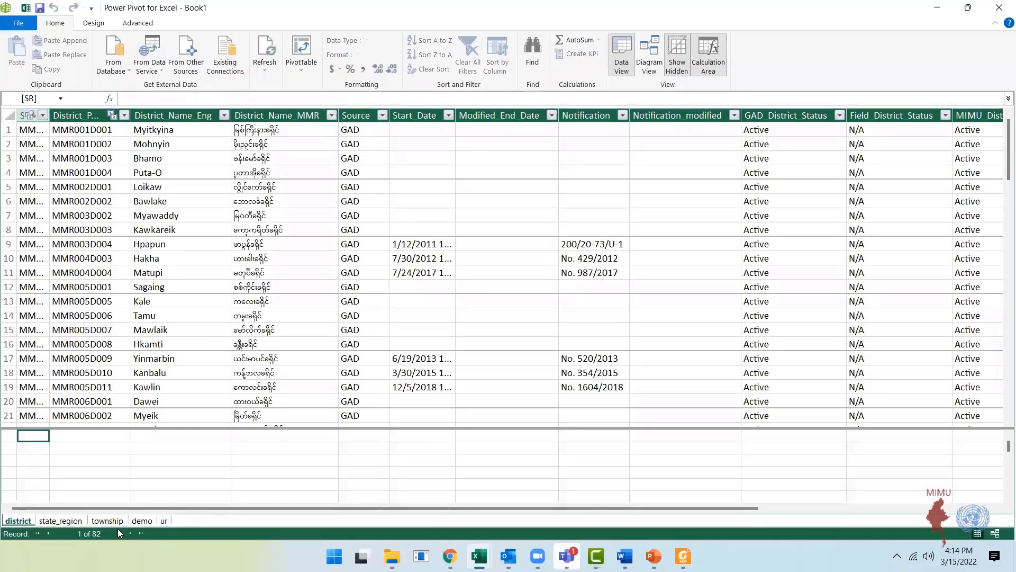
left_click(135, 521)
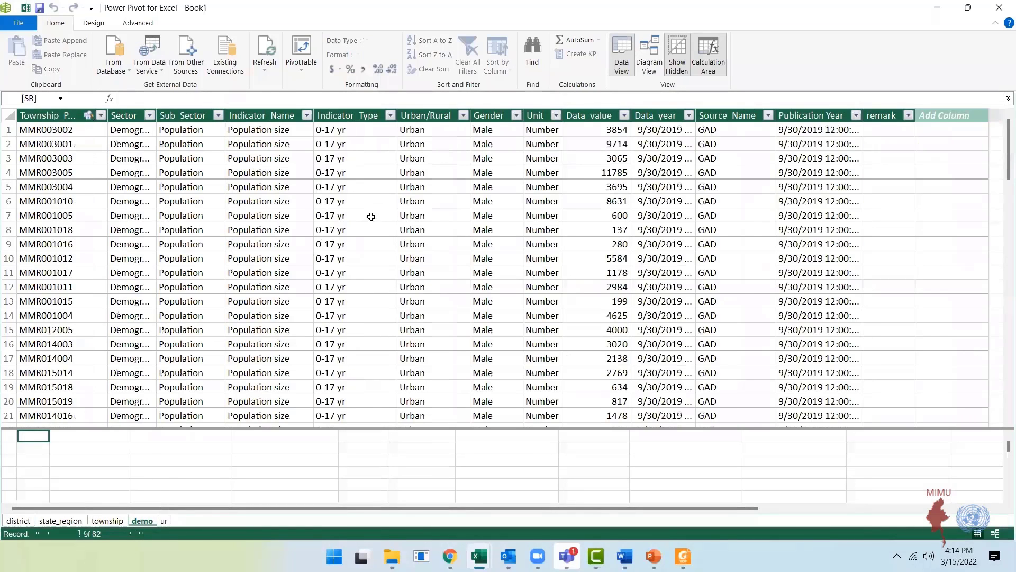
left_click(65, 130)
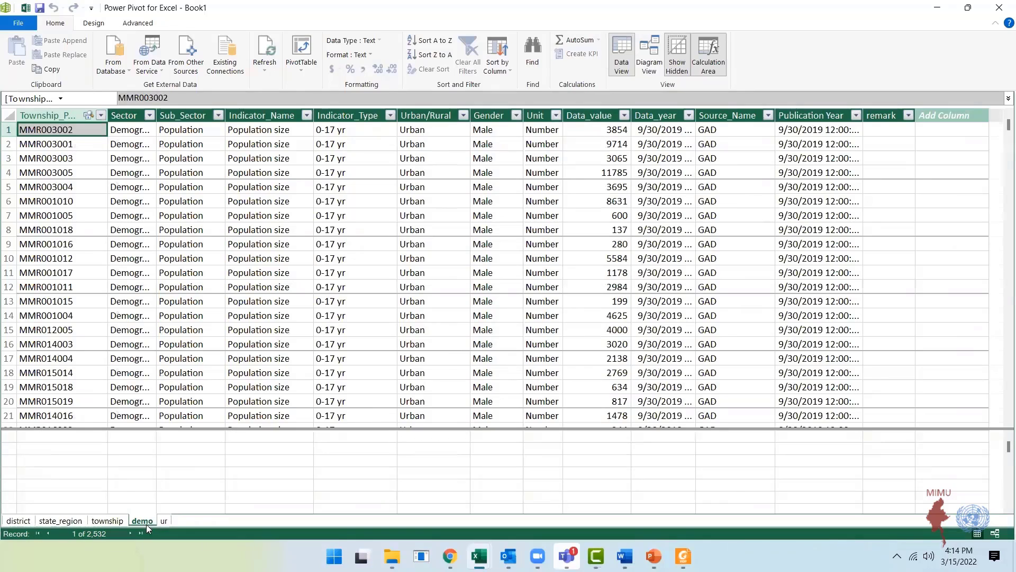
mouse_move(477, 555)
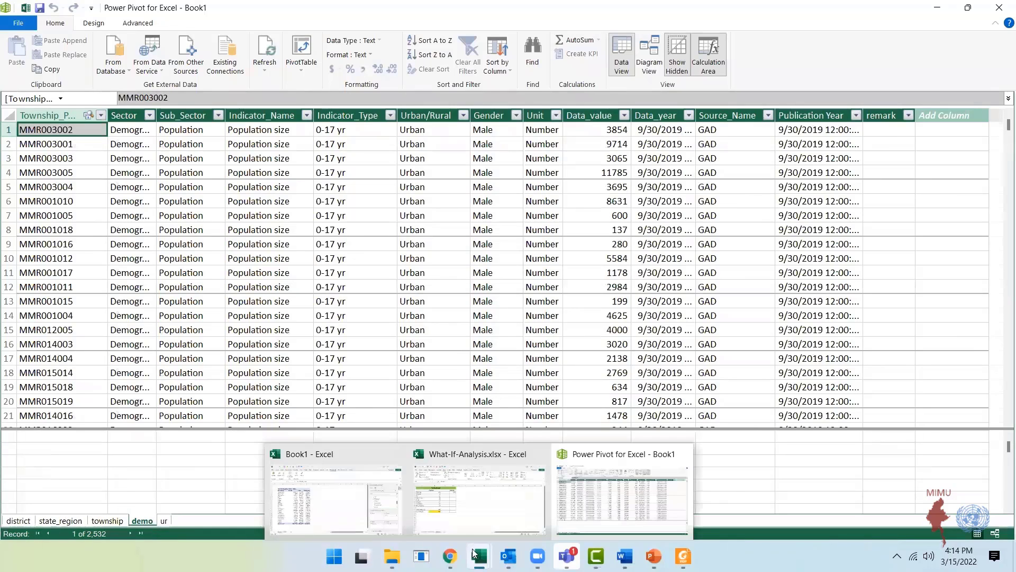
left_click(356, 508)
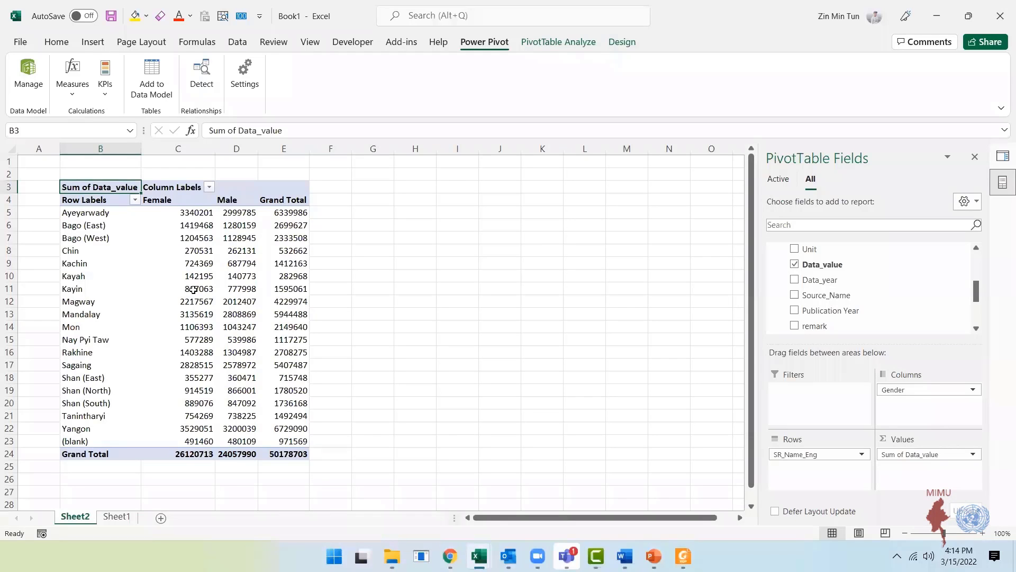
left_click(191, 289)
scroll(847, 291, "up", 5)
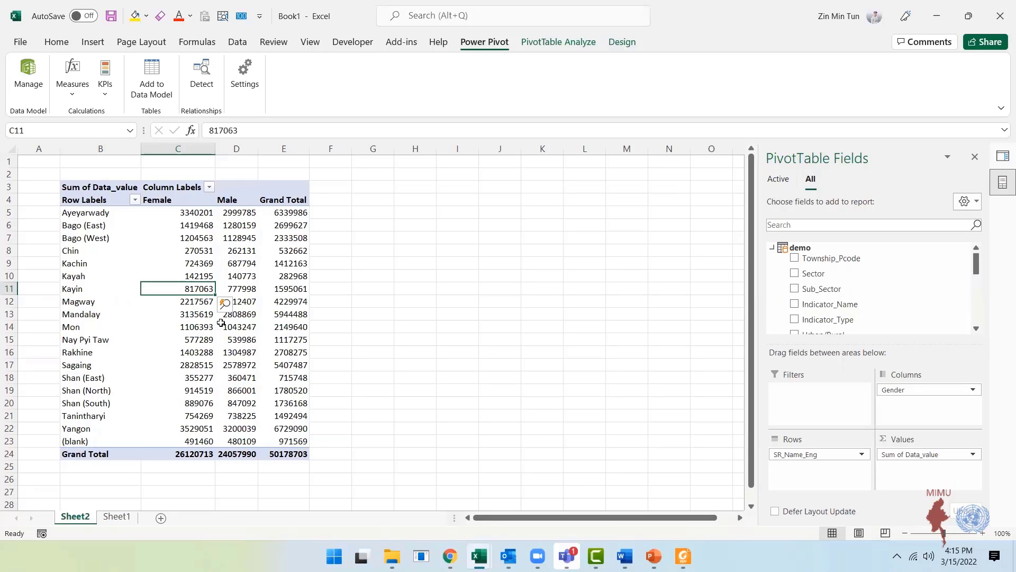
mouse_move(222, 323)
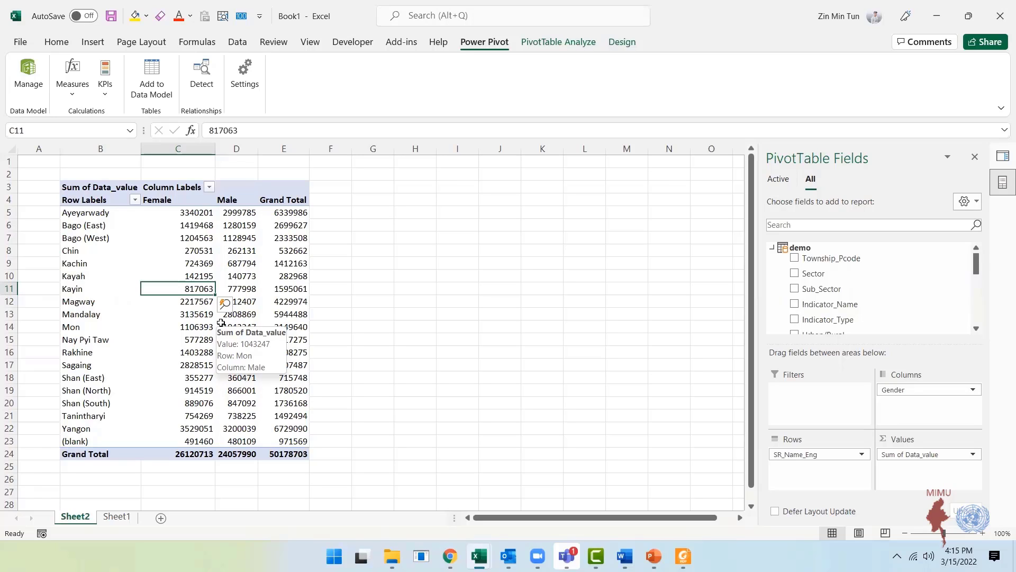